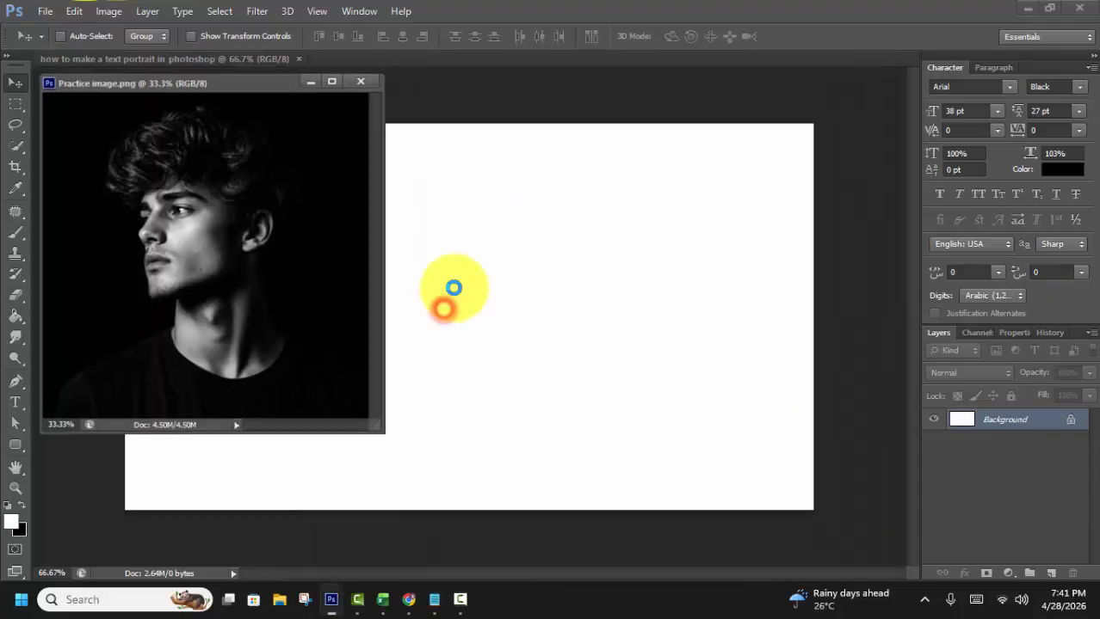
- Dock the Practice image.png window as a tab and add a Gradient Map adjustment layer with the black-to-white preset
drag(379, 73, 523, 65)
click(553, 322)
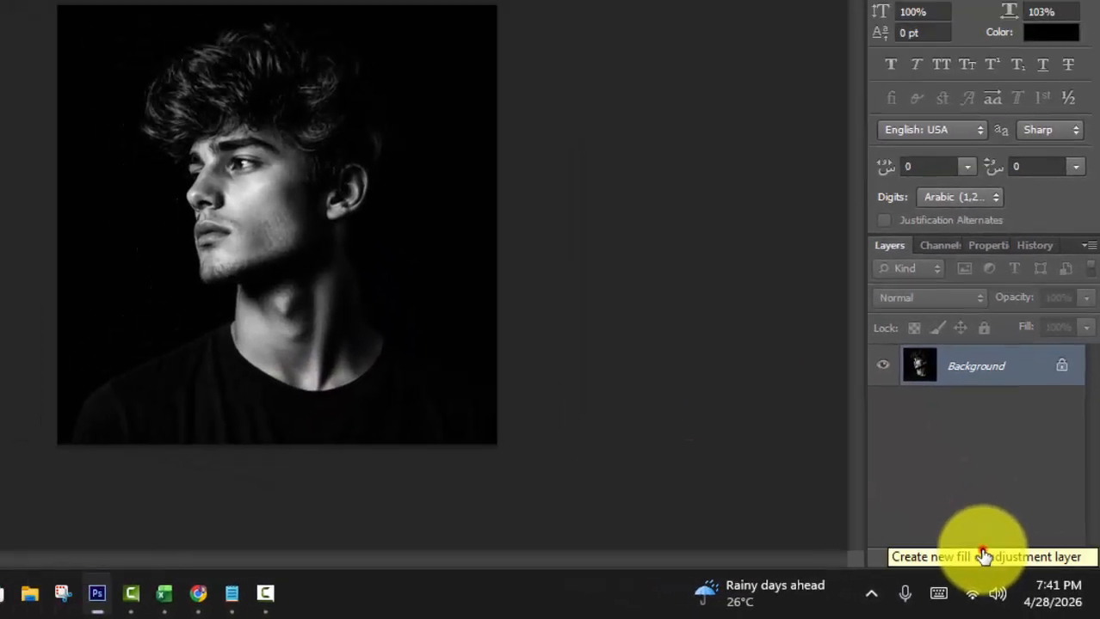
click(1007, 573)
click(1007, 535)
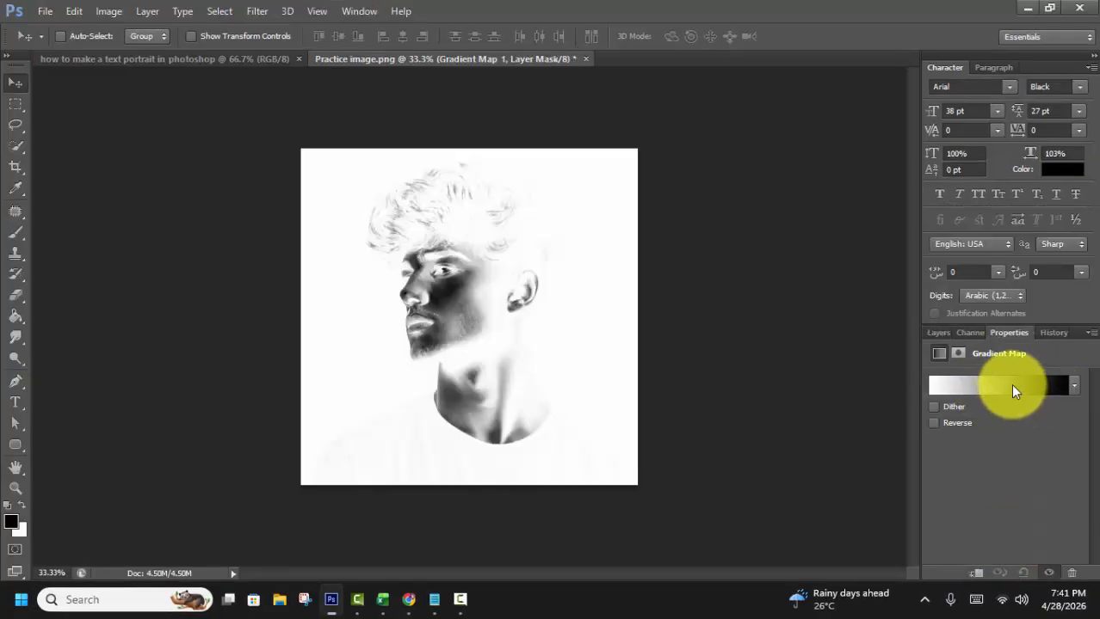
click(1073, 389)
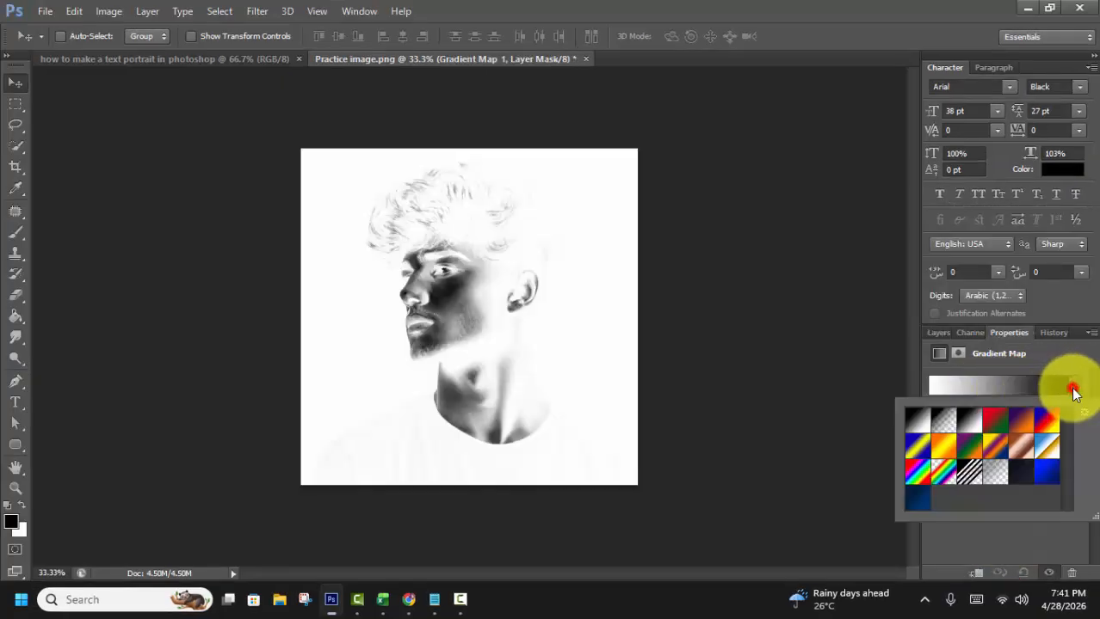
click(915, 431)
- Set the gradient map's start stop to black (000000) and its end stop to white (ffffff)
click(996, 380)
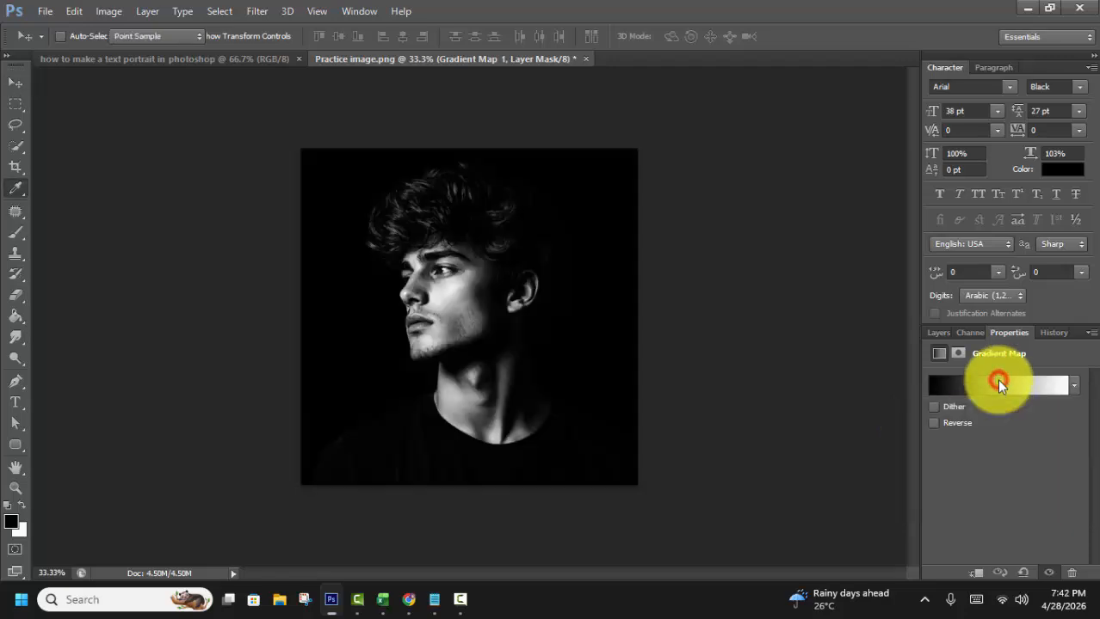
click(702, 507)
double_click(702, 508)
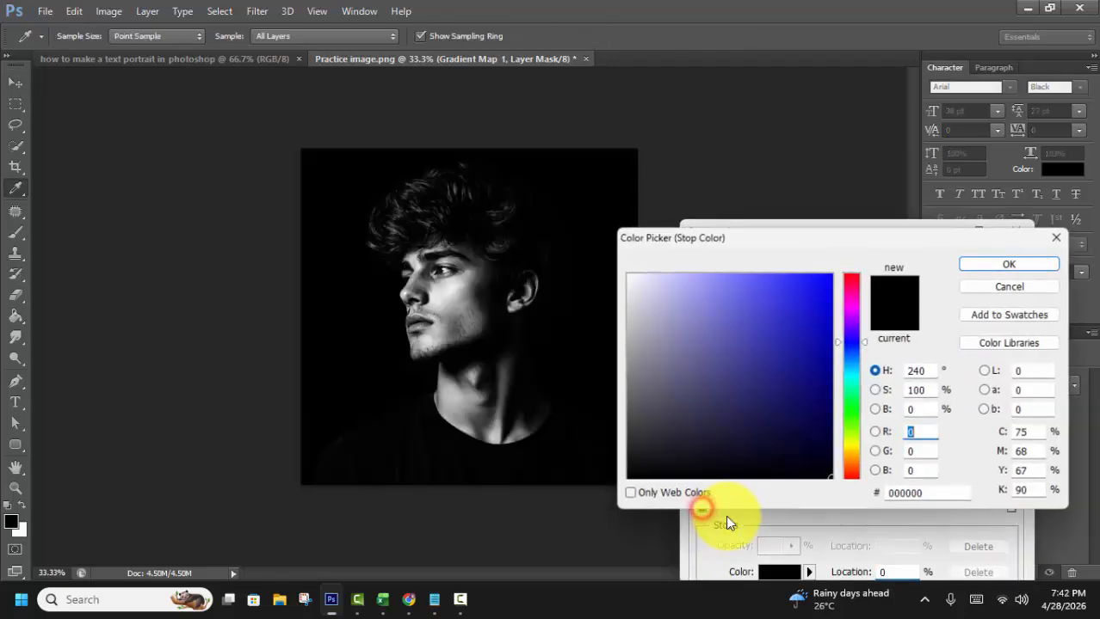
mouse_move(715, 455)
mouse_down()
mouse_move(616, 463)
mouse_move(568, 497)
mouse_up()
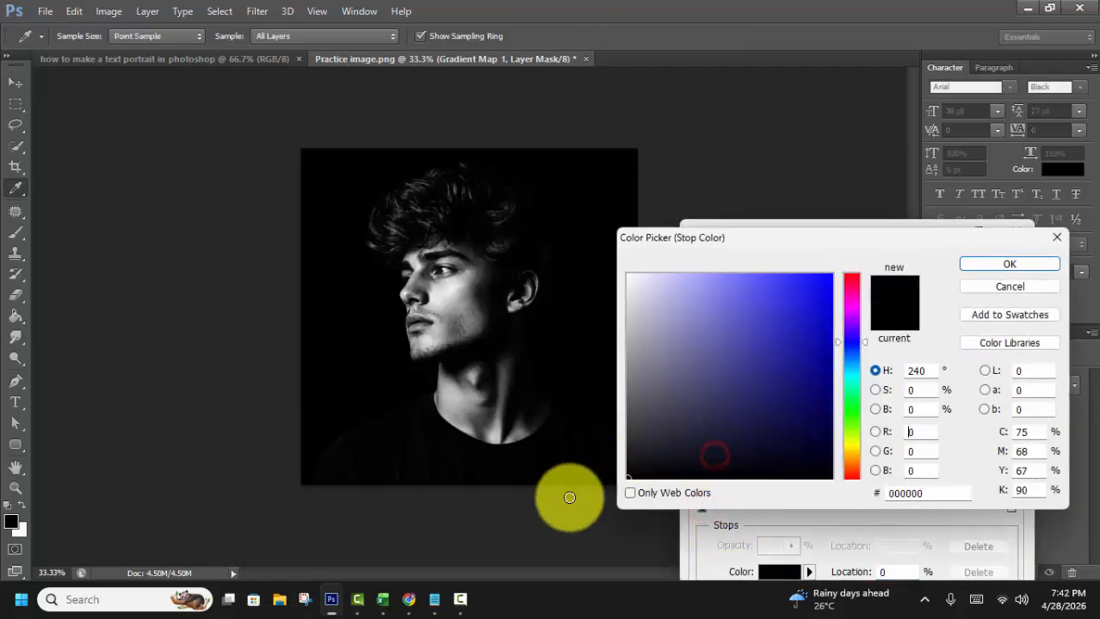
click(1009, 264)
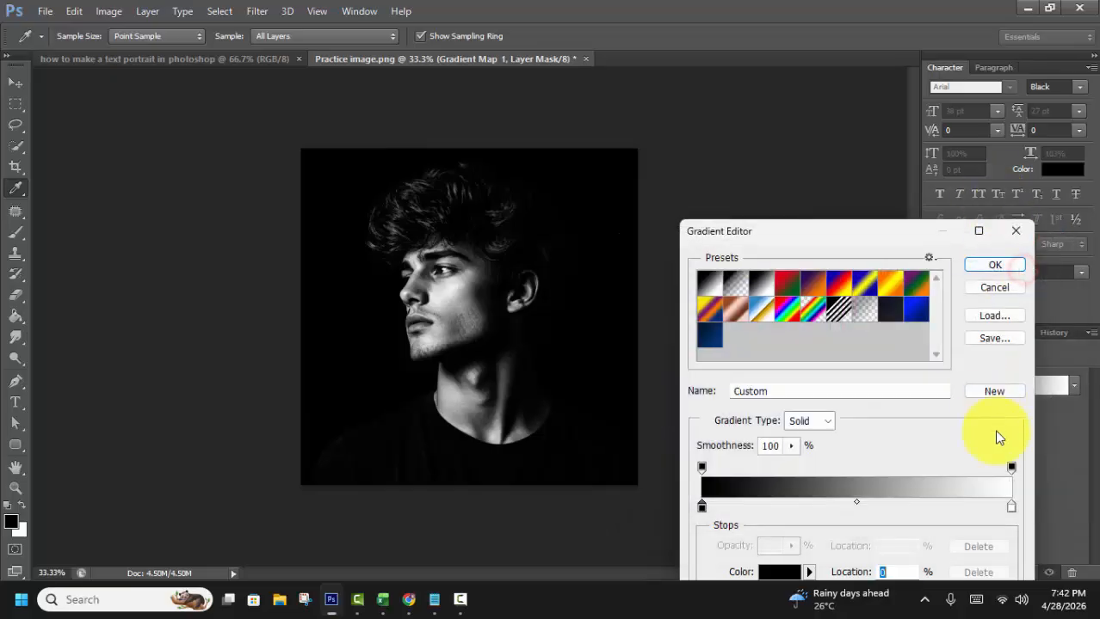
double_click(1012, 507)
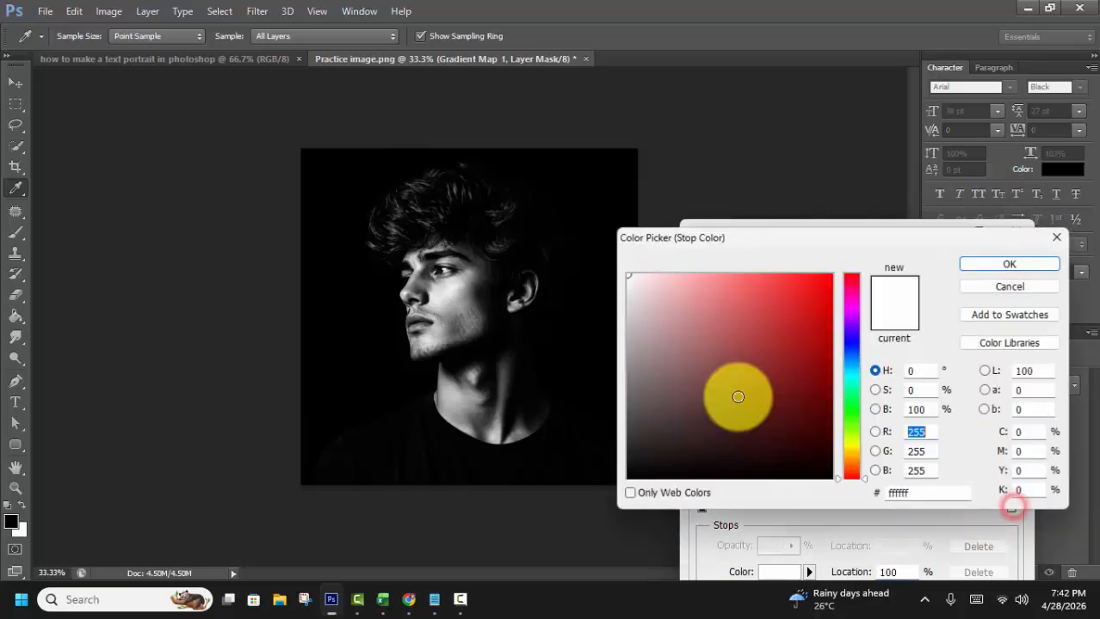
click(989, 264)
click(1005, 265)
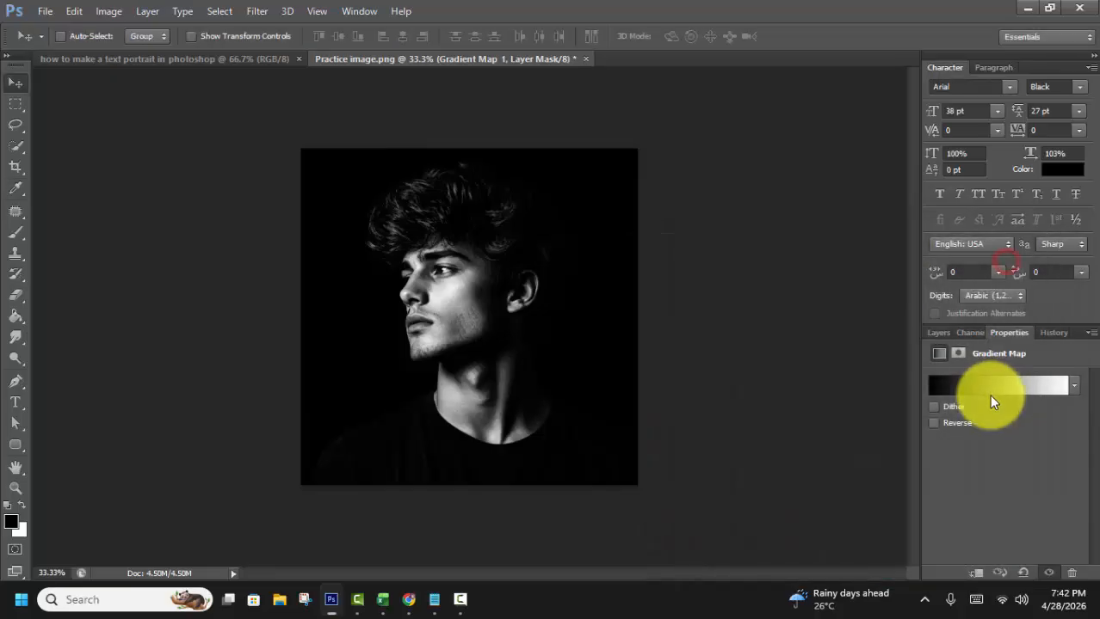
- Brighten the Background layer with Levels, raising the midtone input to 2.23 and lowering the white input point
click(944, 332)
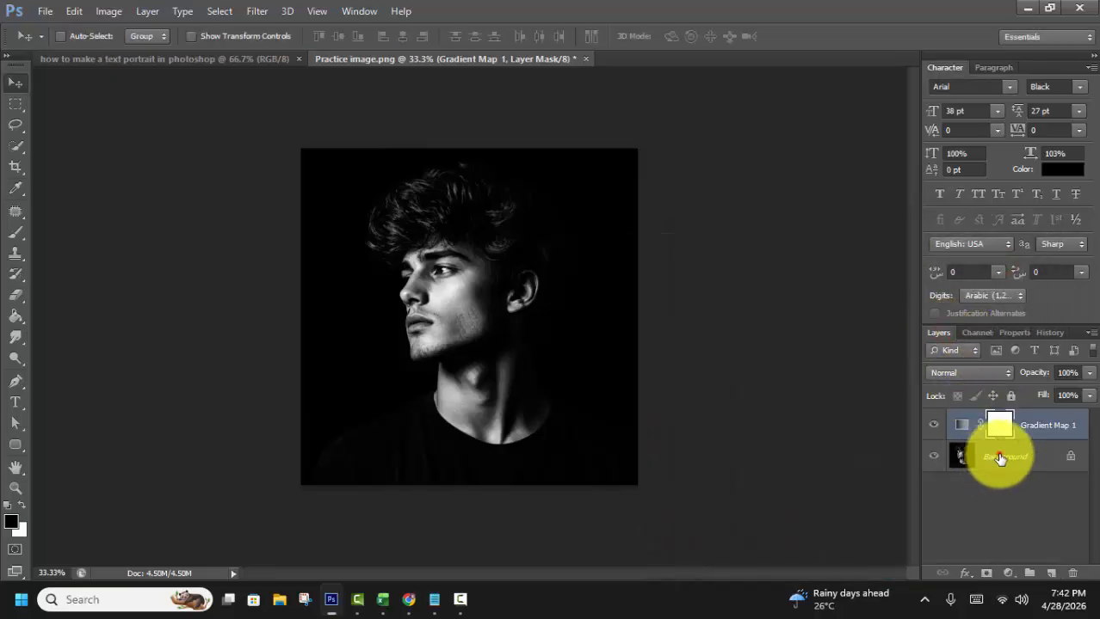
click(998, 456)
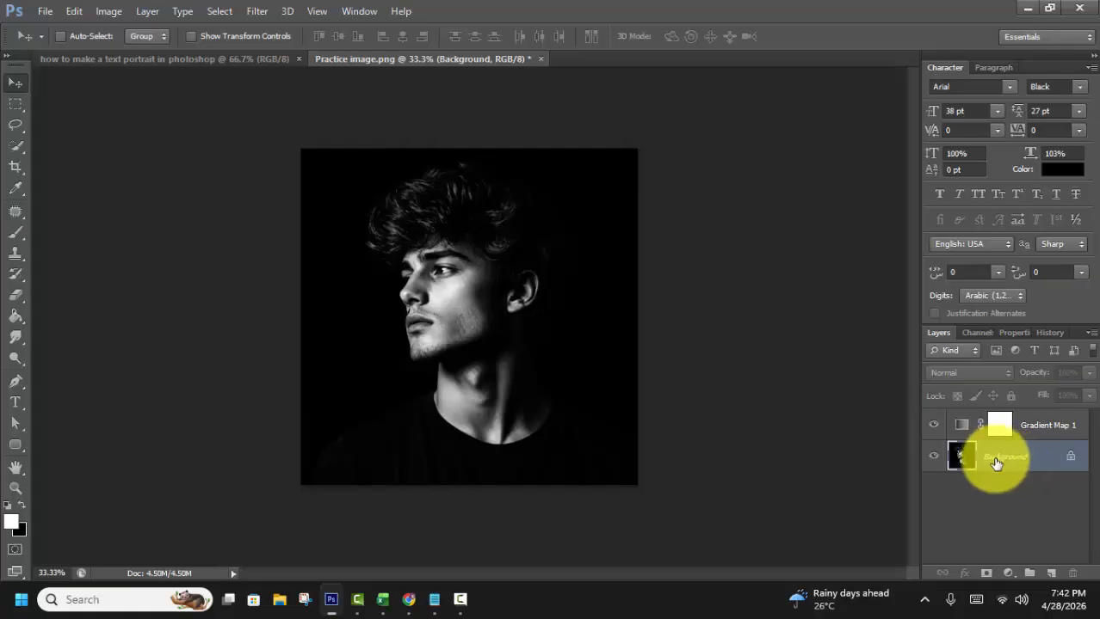
key(ctrl+l)
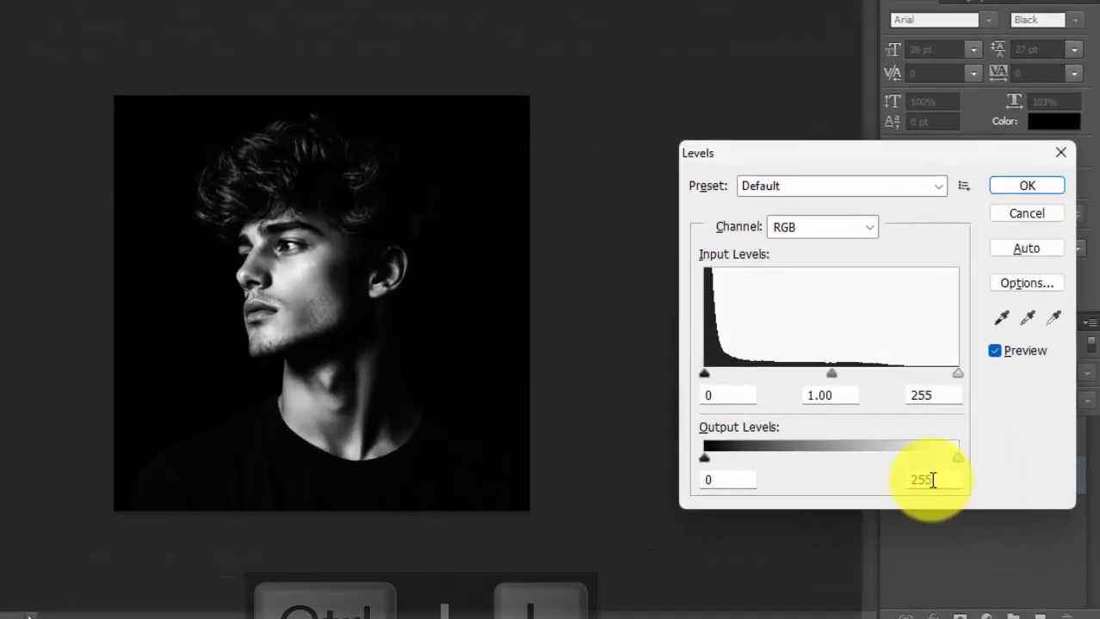
mouse_move(704, 379)
mouse_down()
mouse_move(737, 376)
mouse_move(705, 377)
mouse_up()
drag(829, 373, 749, 379)
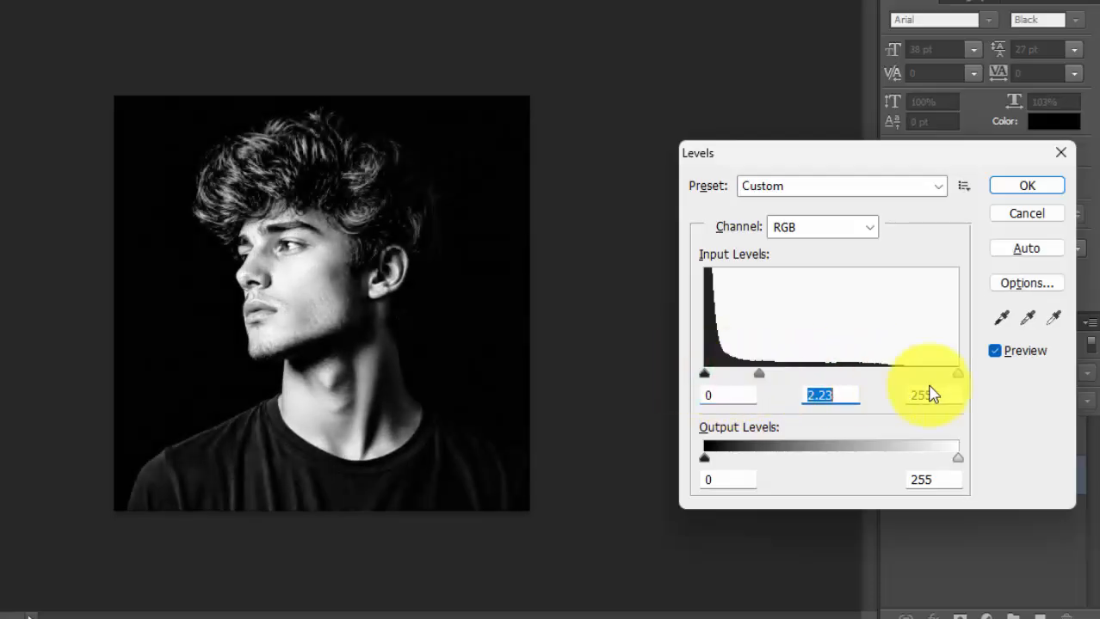
drag(956, 375, 916, 380)
click(1027, 186)
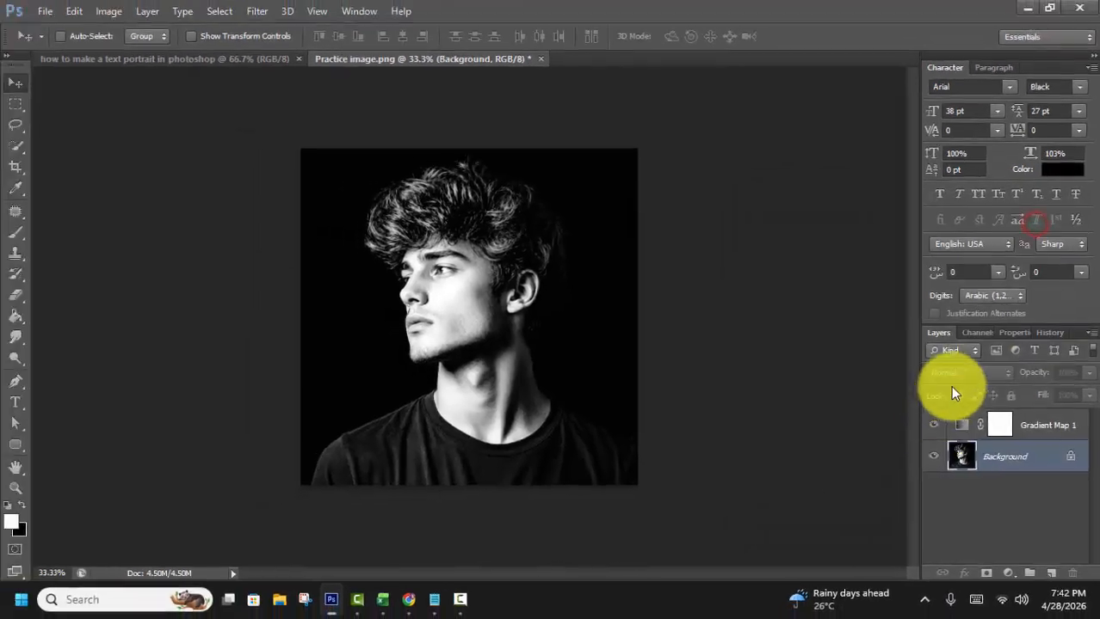
- Convert the Gradient Map 1 and Background layers together into one smart object
ctrl+click(1036, 437)
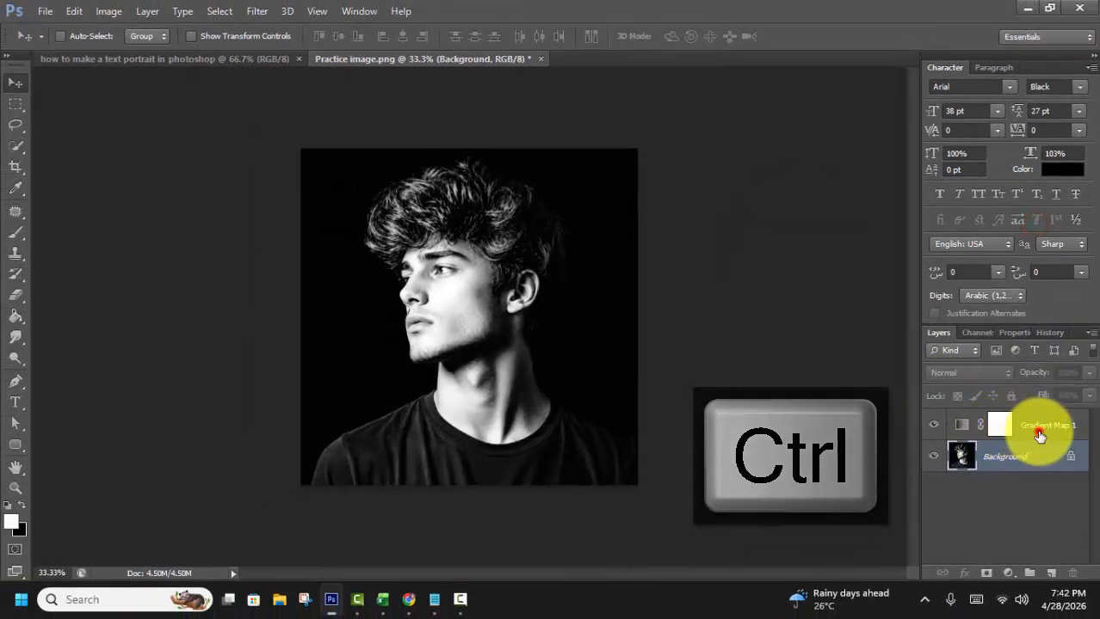
right_click(1042, 439)
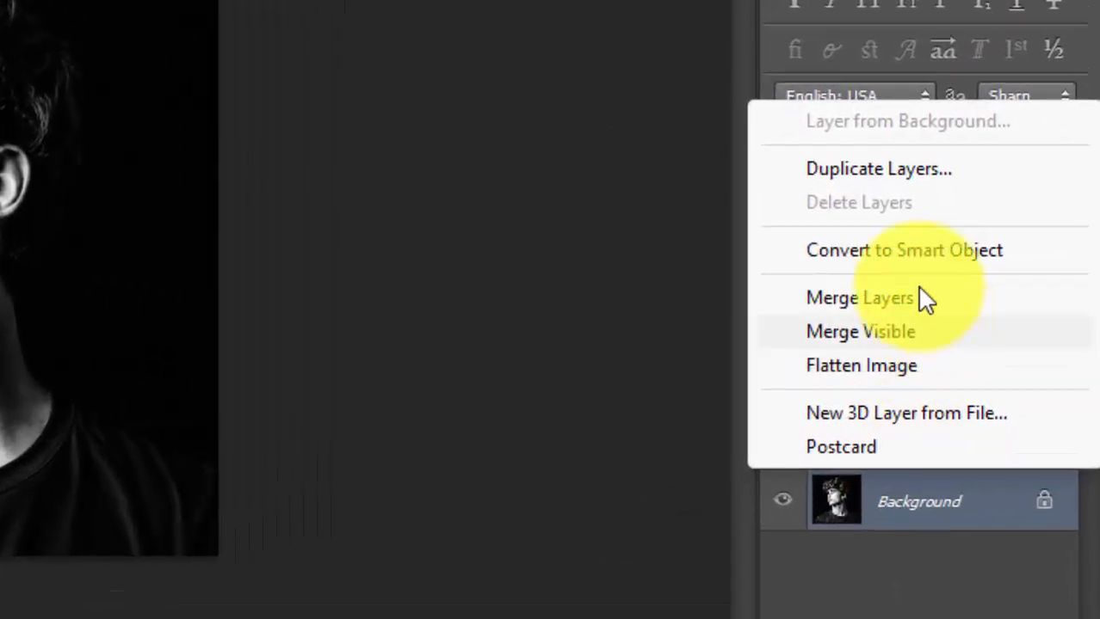
click(1011, 322)
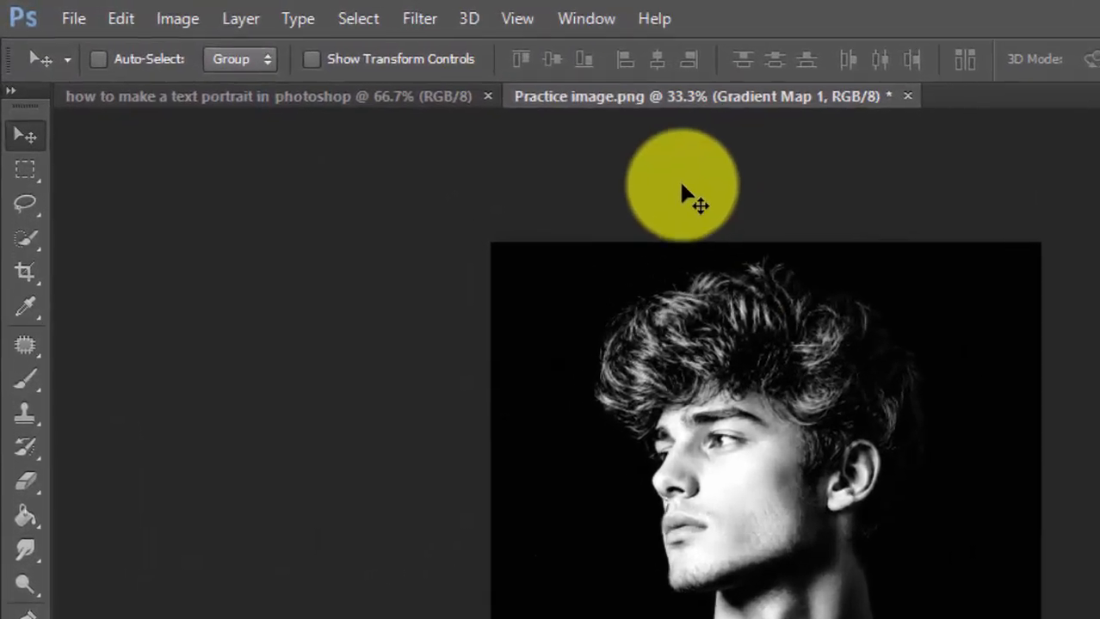
- Apply a Gaussian Blur with a radius of 10.0 pixels to the portrait smart object
click(254, 8)
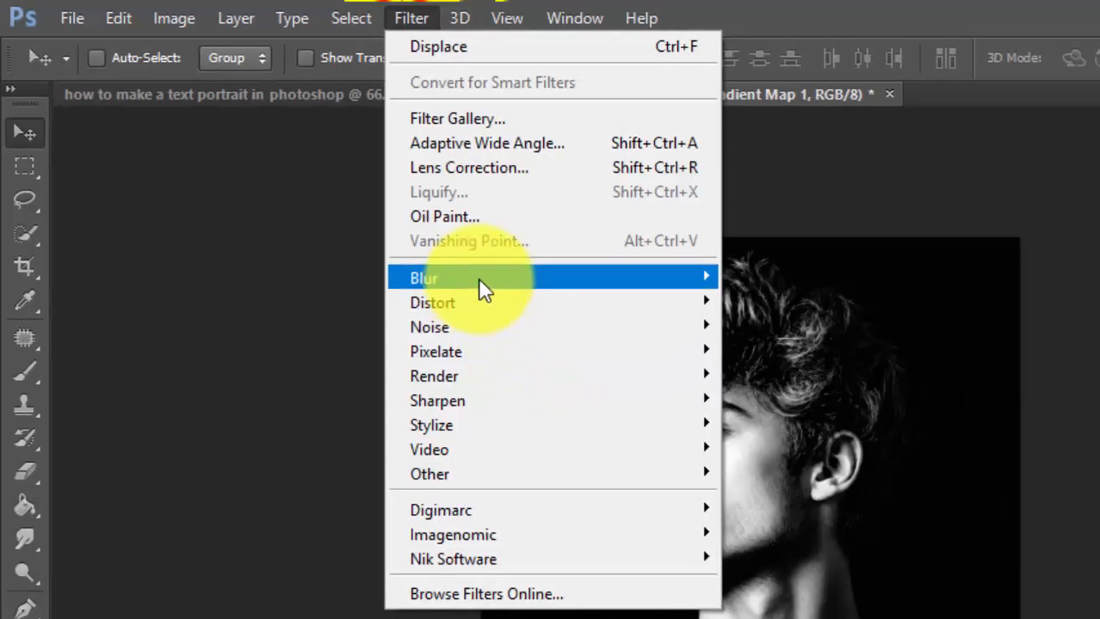
mouse_move(432, 284)
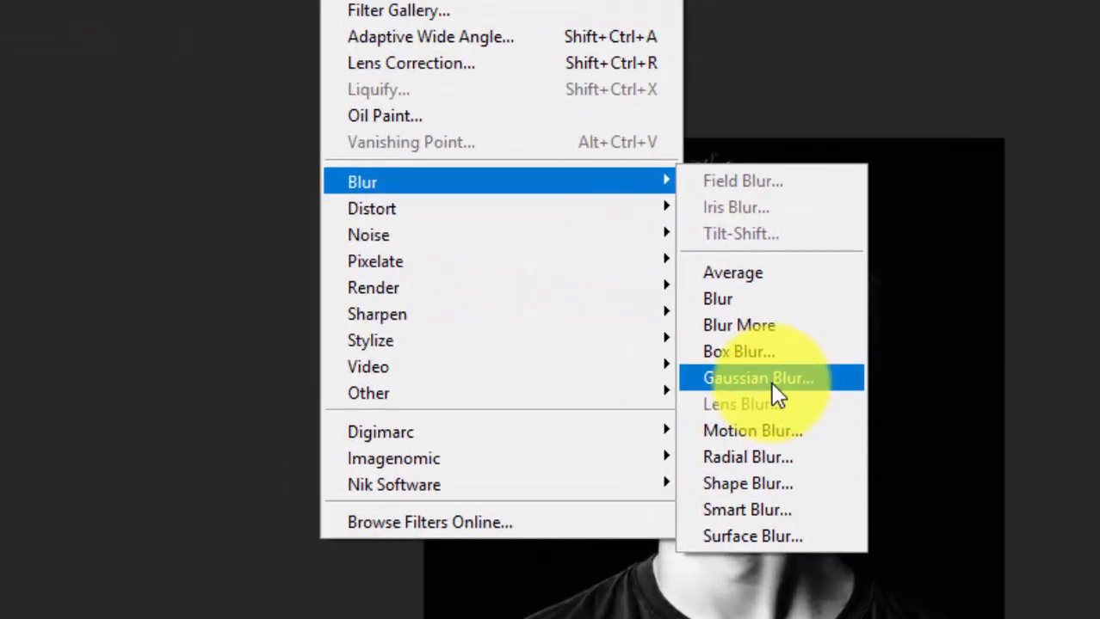
click(597, 336)
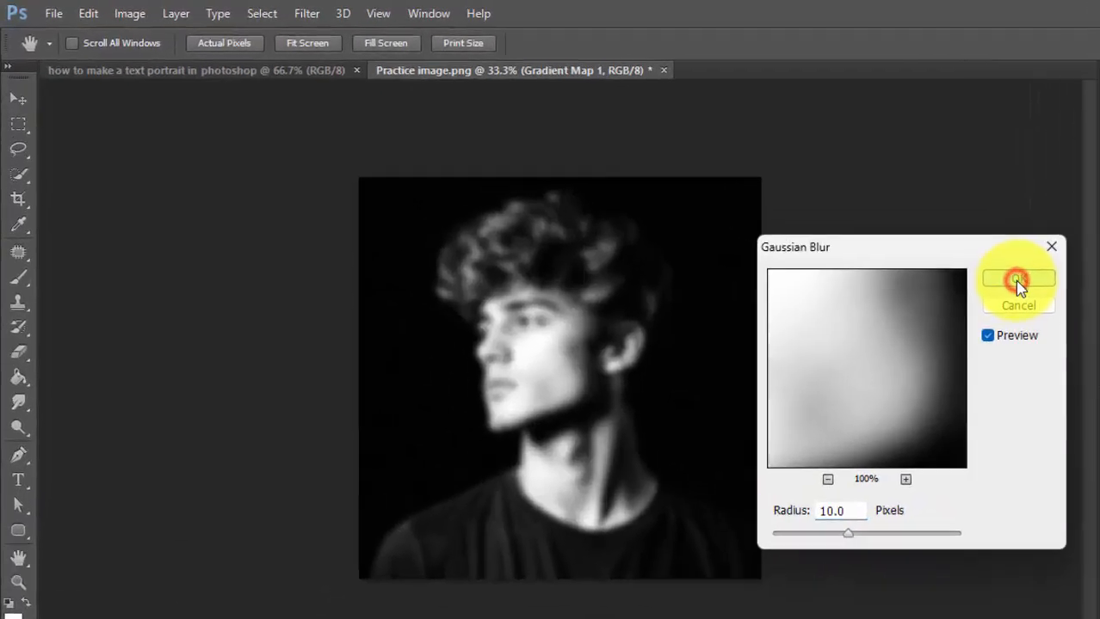
click(930, 137)
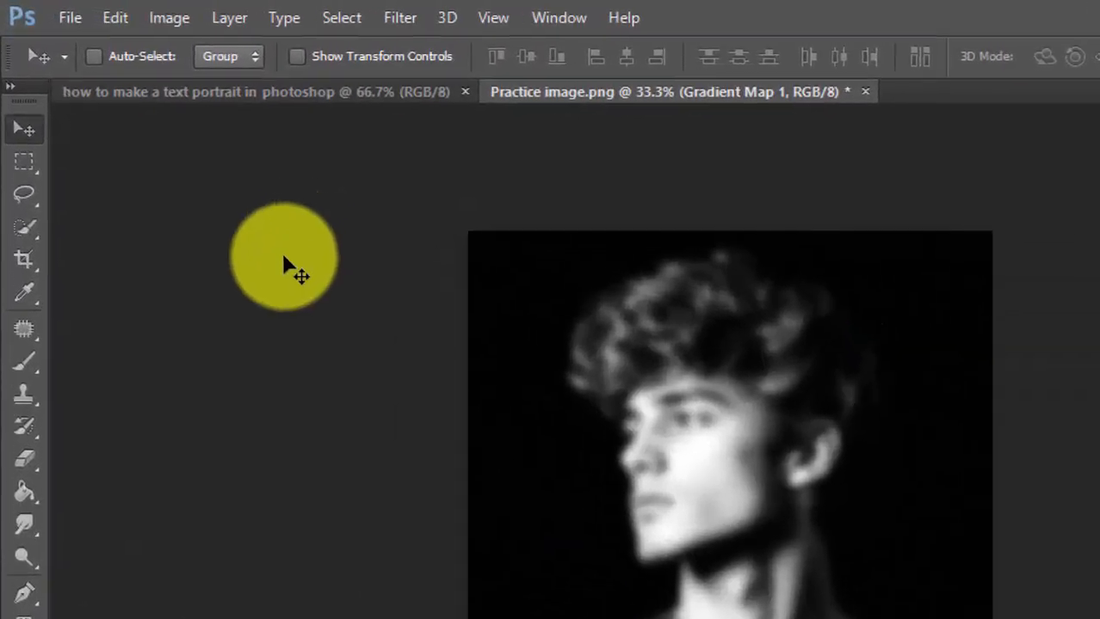
- Save the blurred image to the Desktop as map in Photoshop PSD format, with Maximize Compatibility on
click(82, 17)
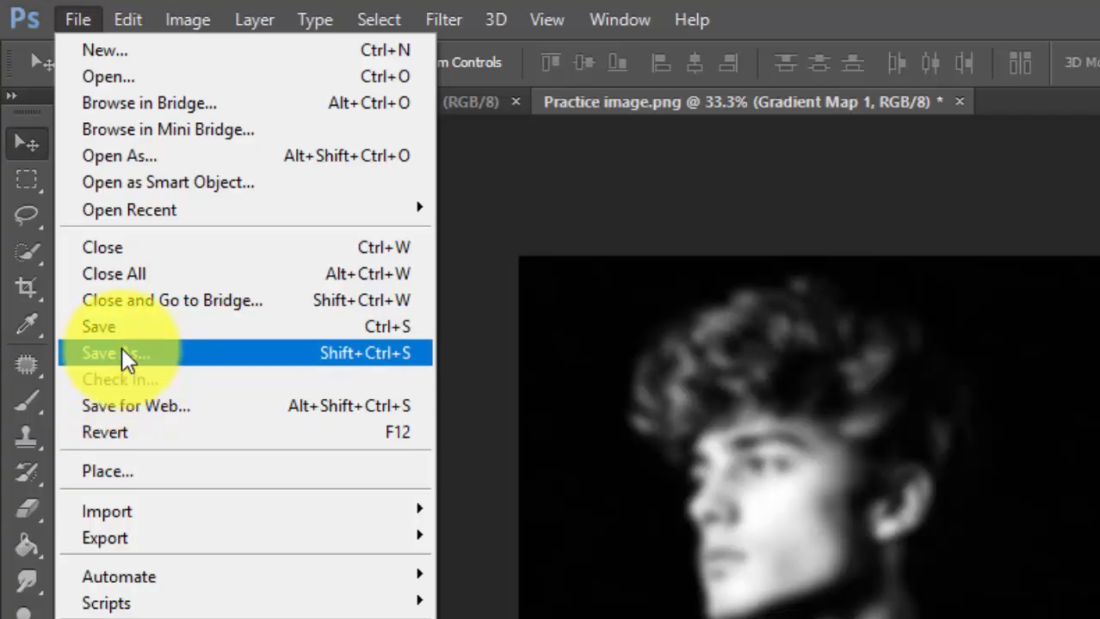
click(121, 349)
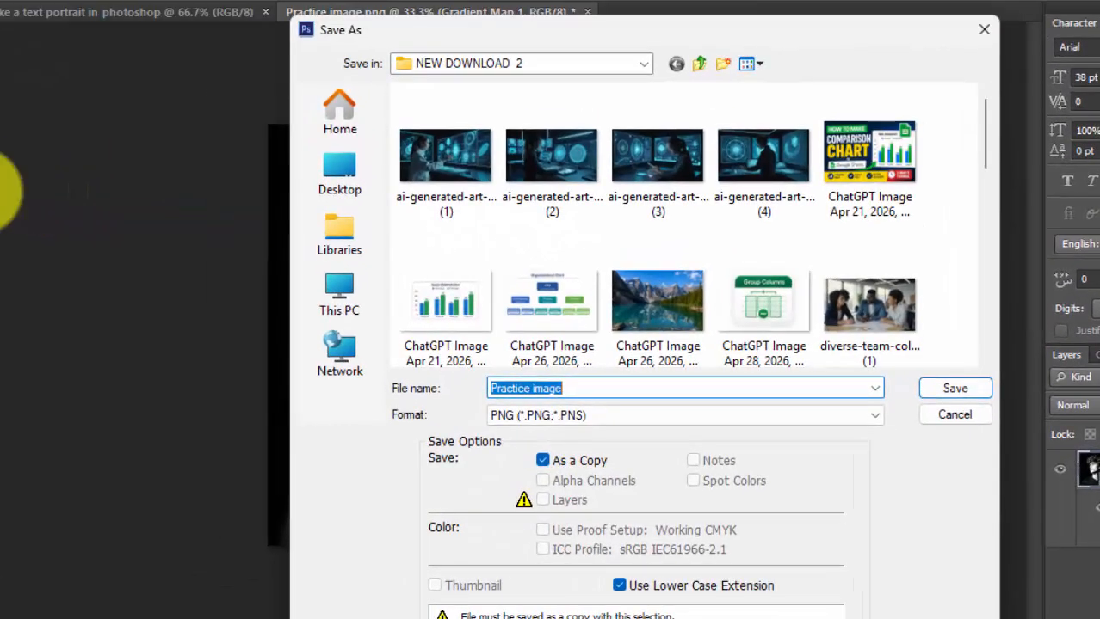
click(339, 191)
click(672, 415)
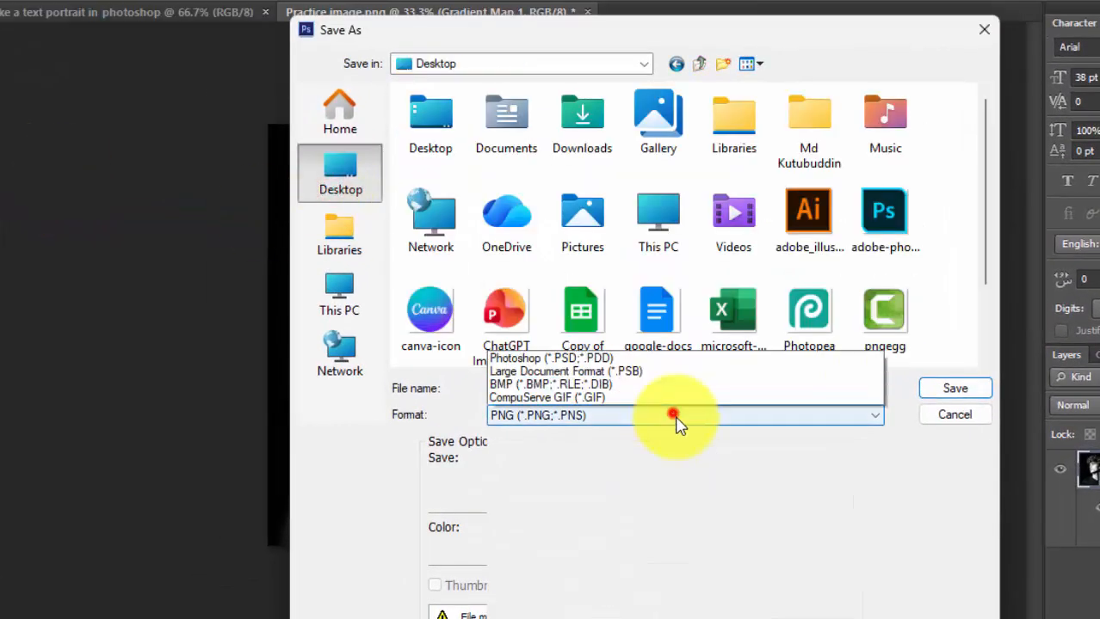
click(569, 123)
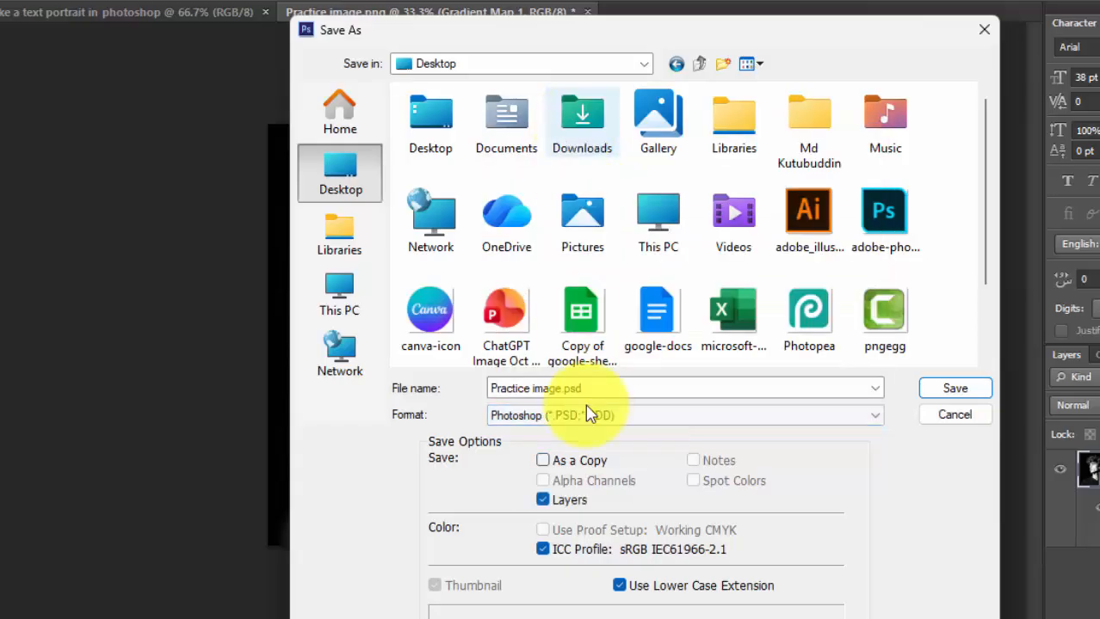
drag(588, 388, 447, 392)
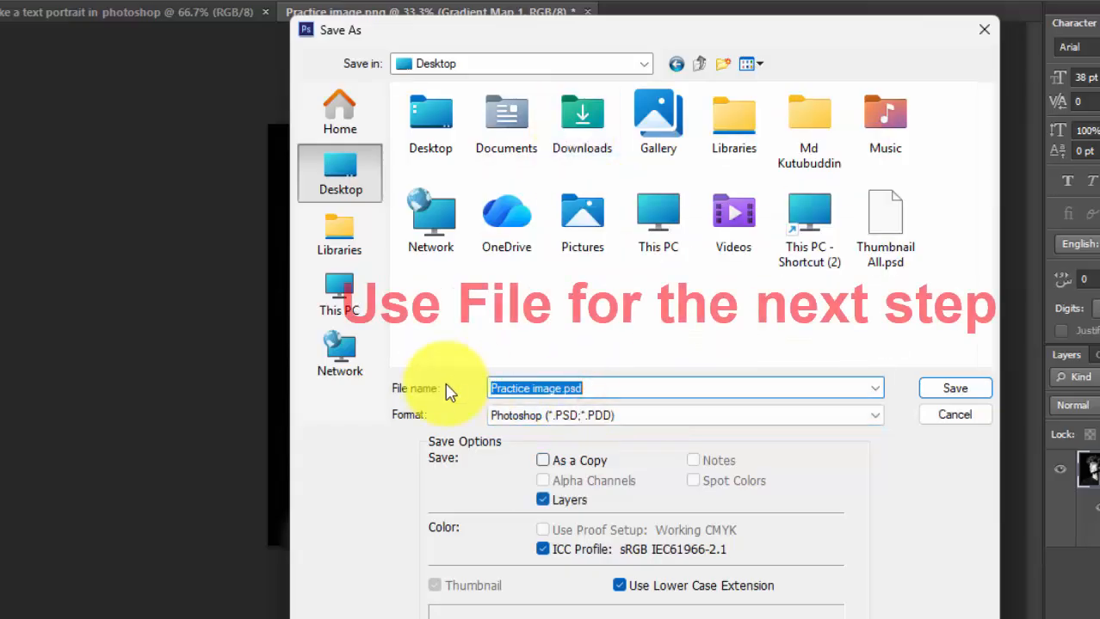
text(map)
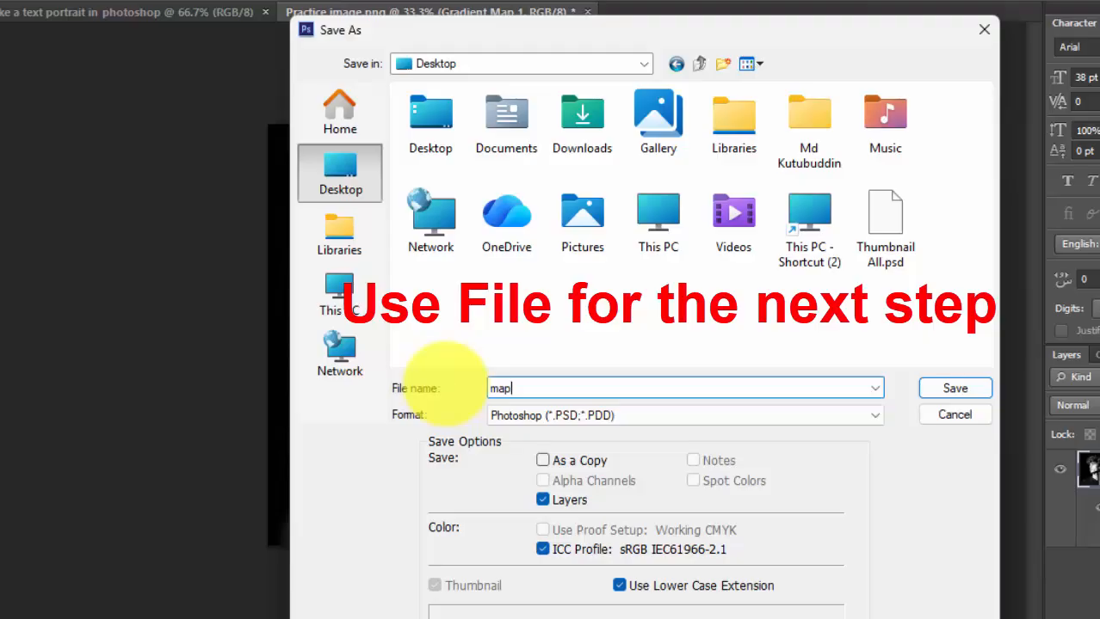
click(950, 389)
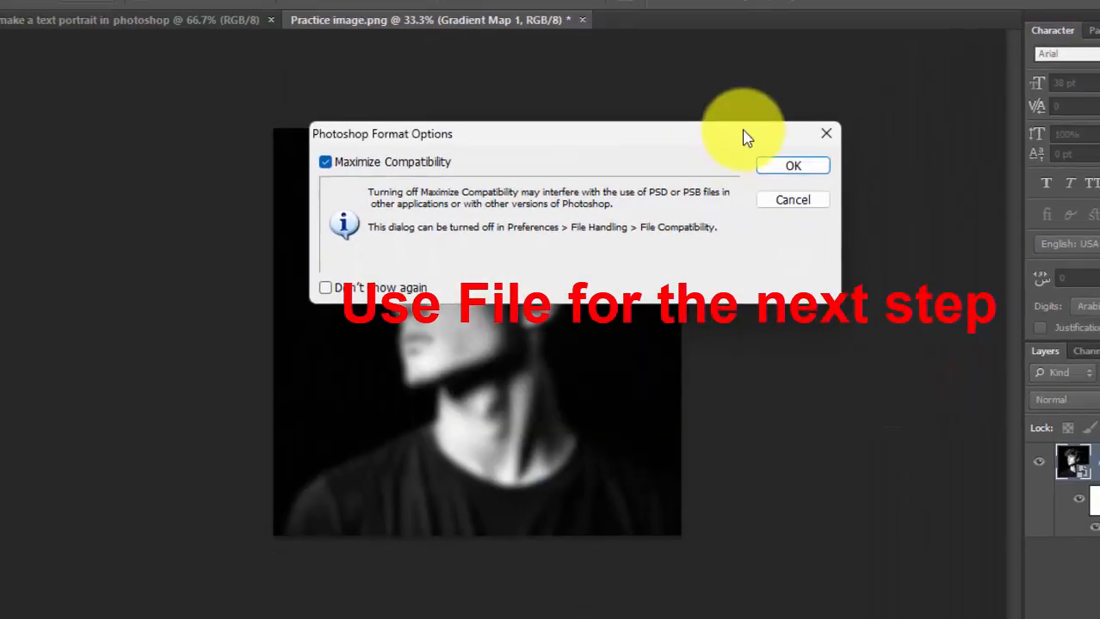
click(797, 168)
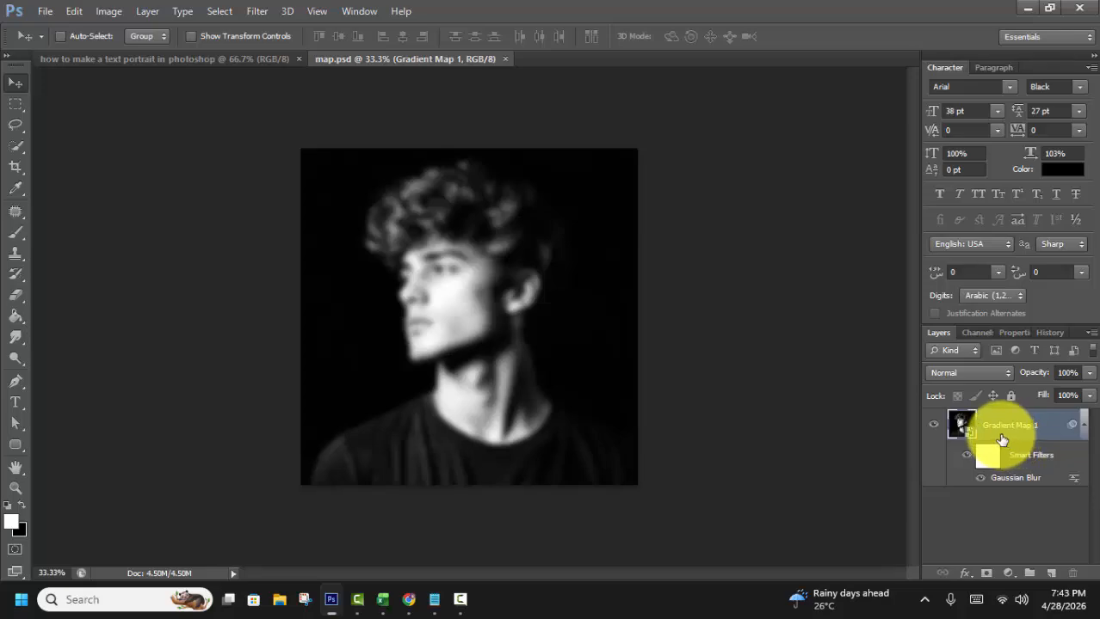
- Undo the Gaussian Blur and add a new empty layer above the portrait
key(ctrl+alt+z)
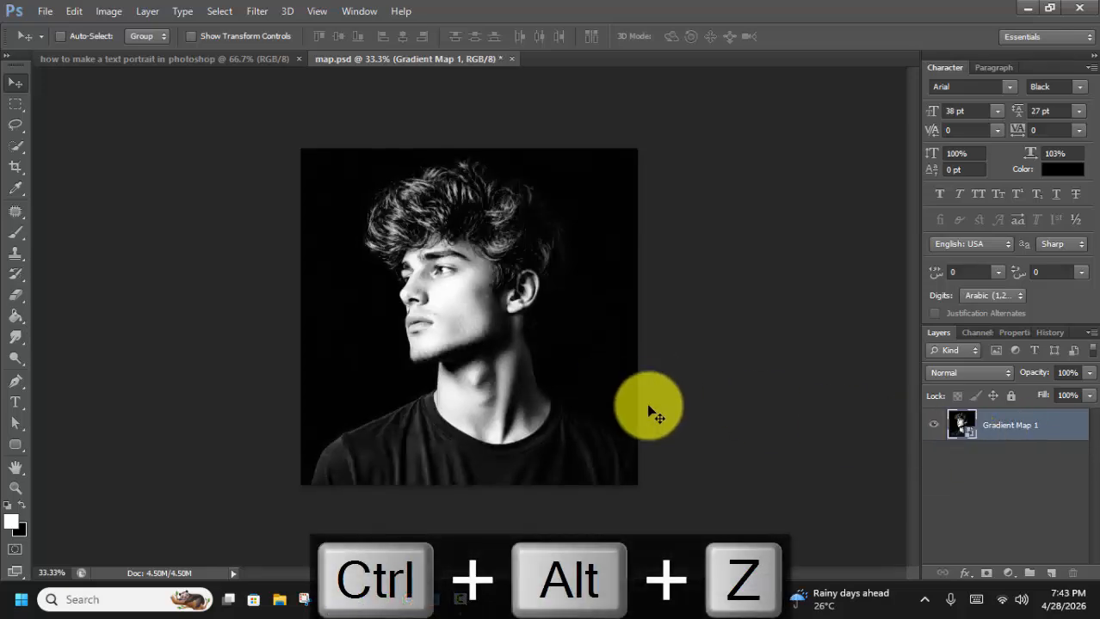
click(1048, 574)
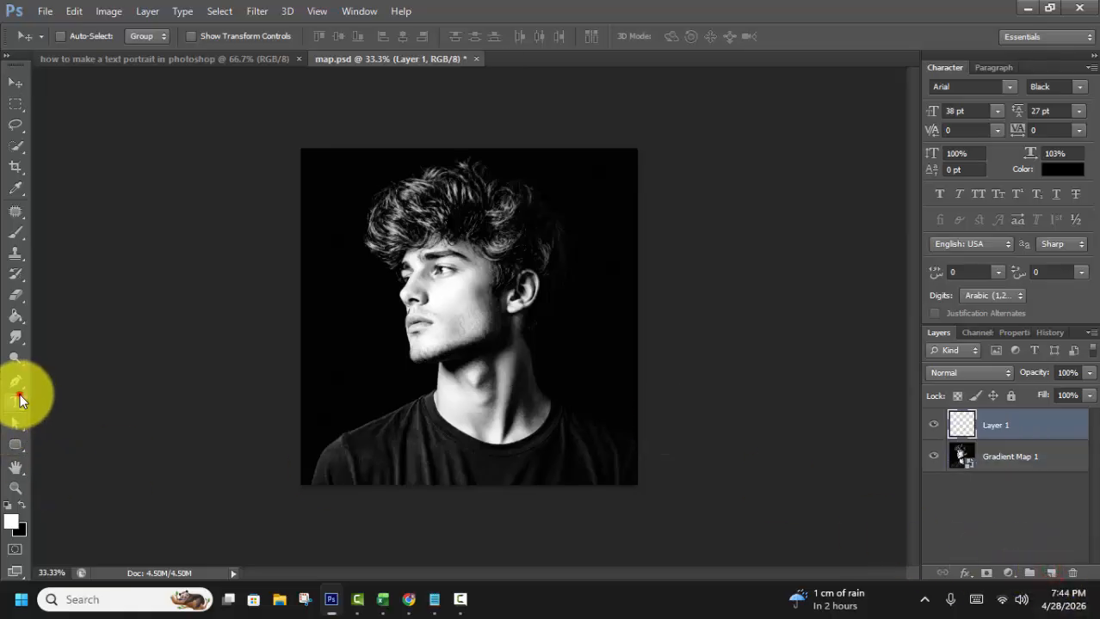
- Activate the Horizontal Type tool and set the text color to black (000000)
right_click(21, 401)
click(81, 395)
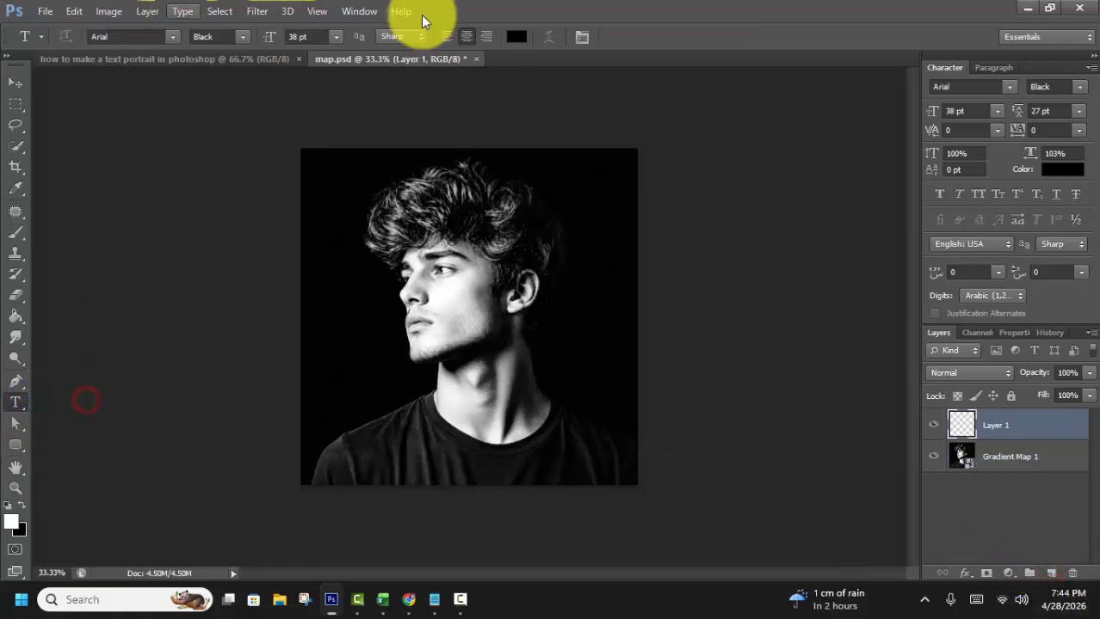
click(516, 40)
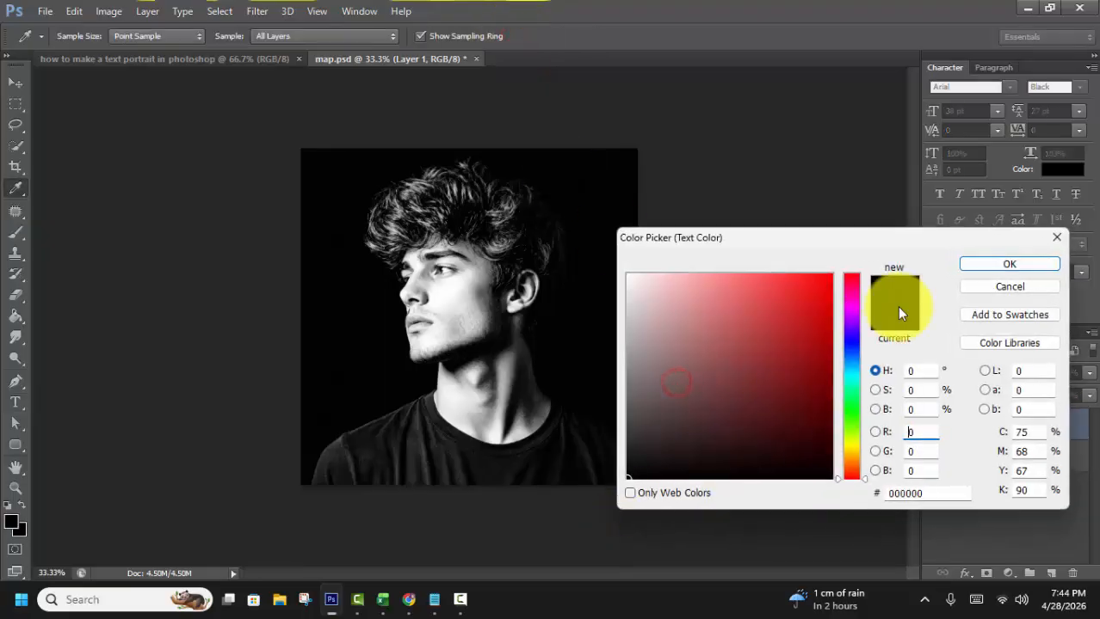
click(982, 267)
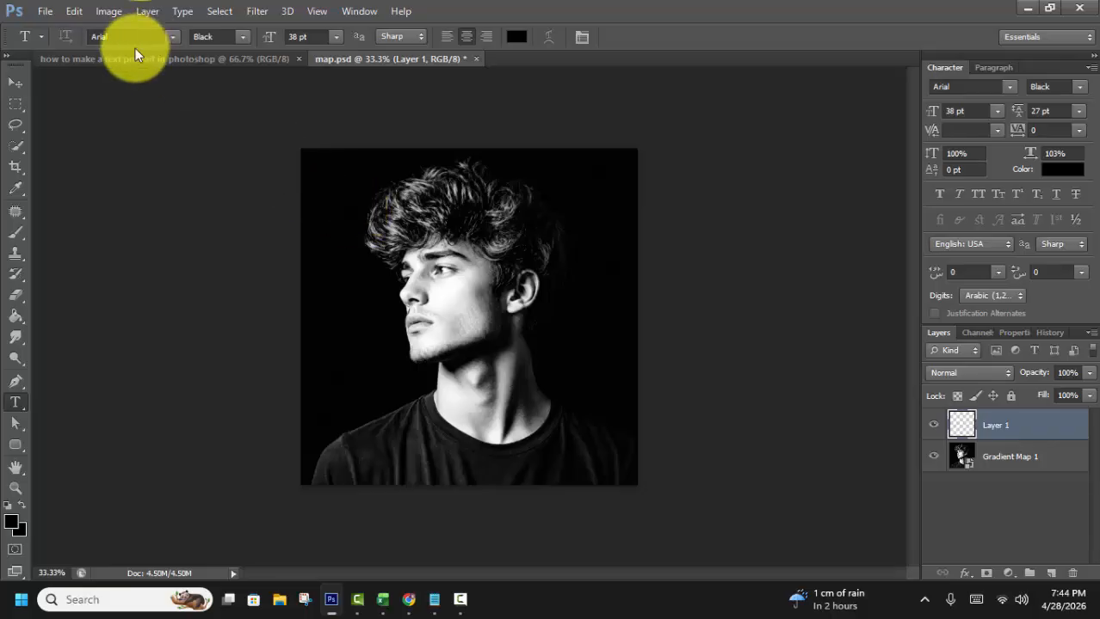
- Draw a paragraph text box covering nearly the whole portrait and insert a first block of Lorem Ipsum placeholder text
click(182, 11)
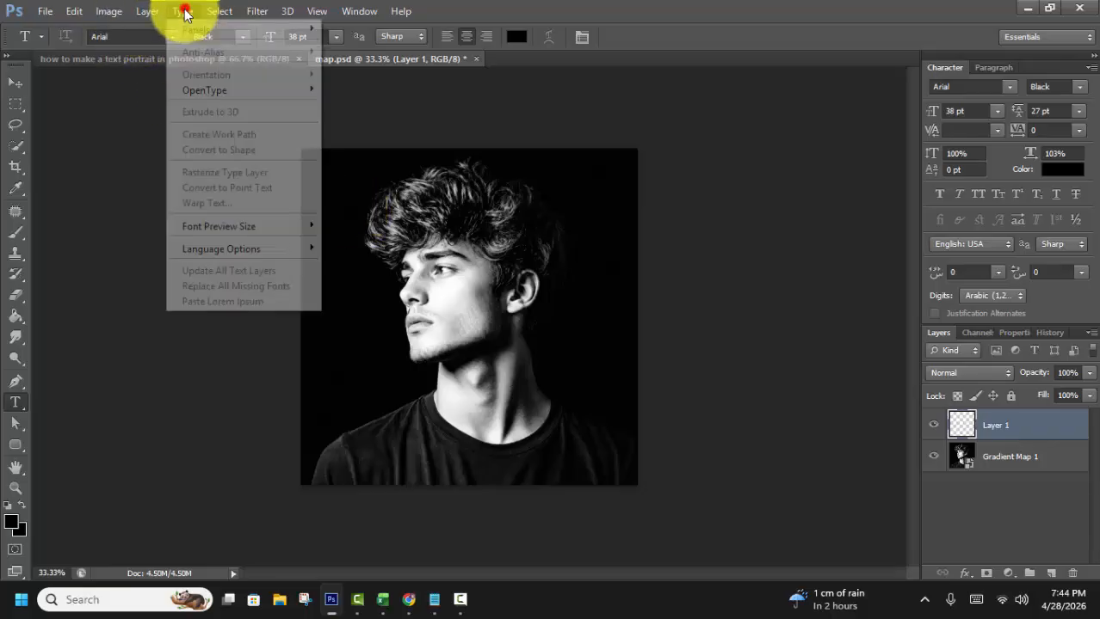
click(1009, 413)
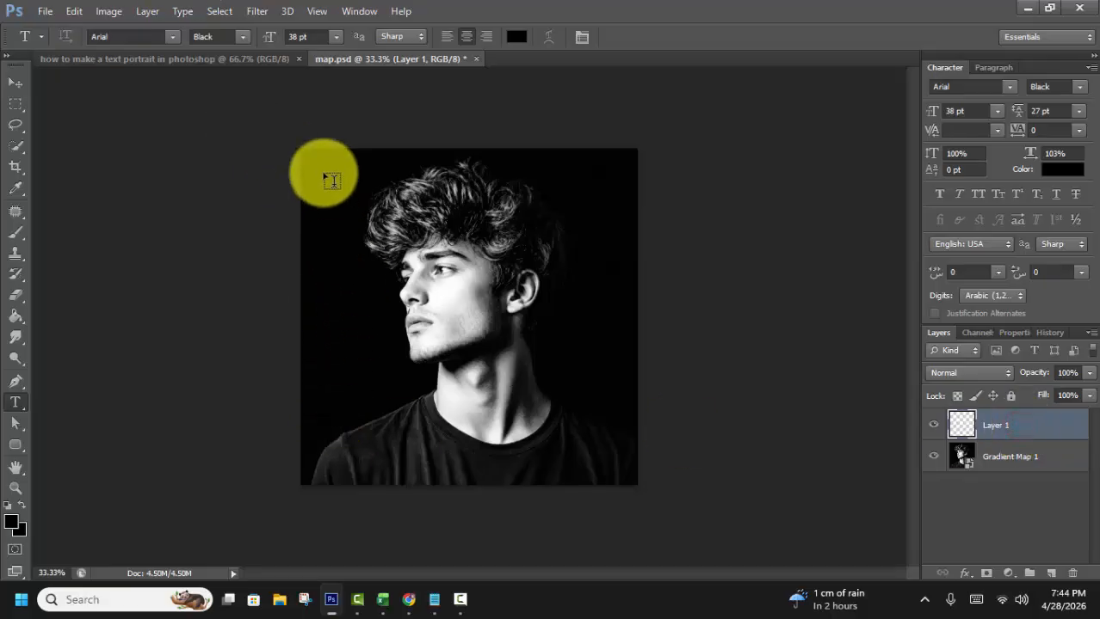
drag(307, 158, 636, 486)
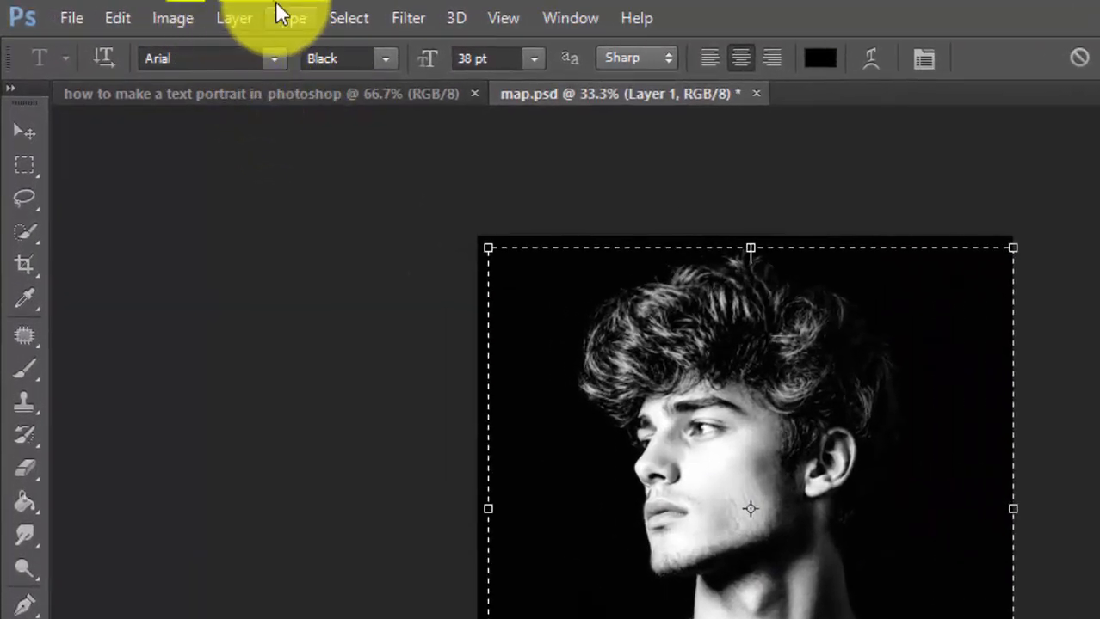
click(192, 12)
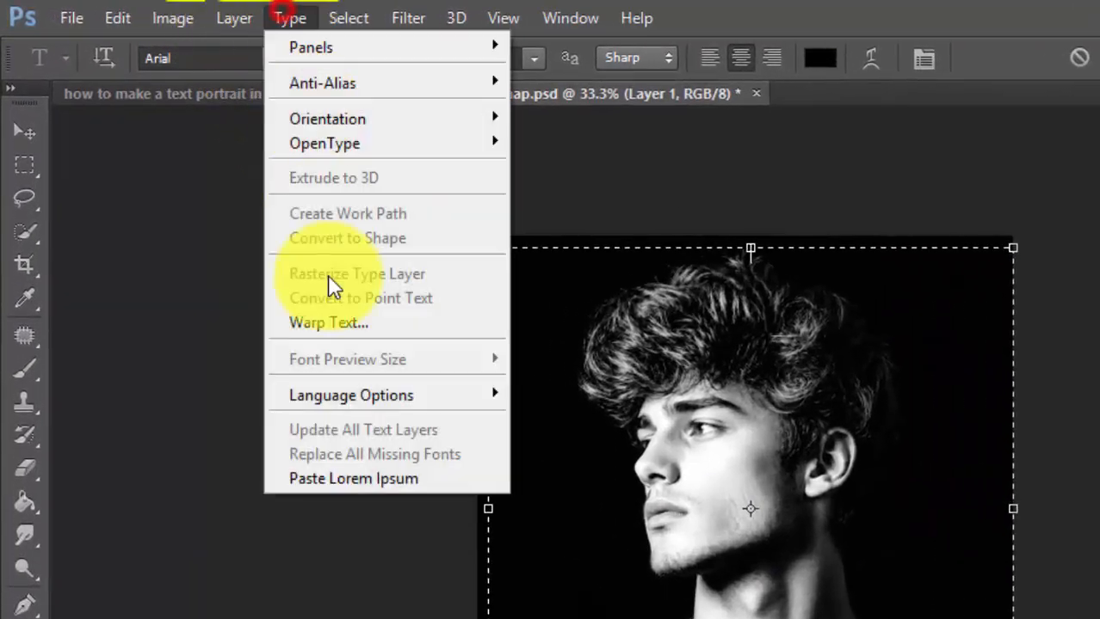
click(359, 480)
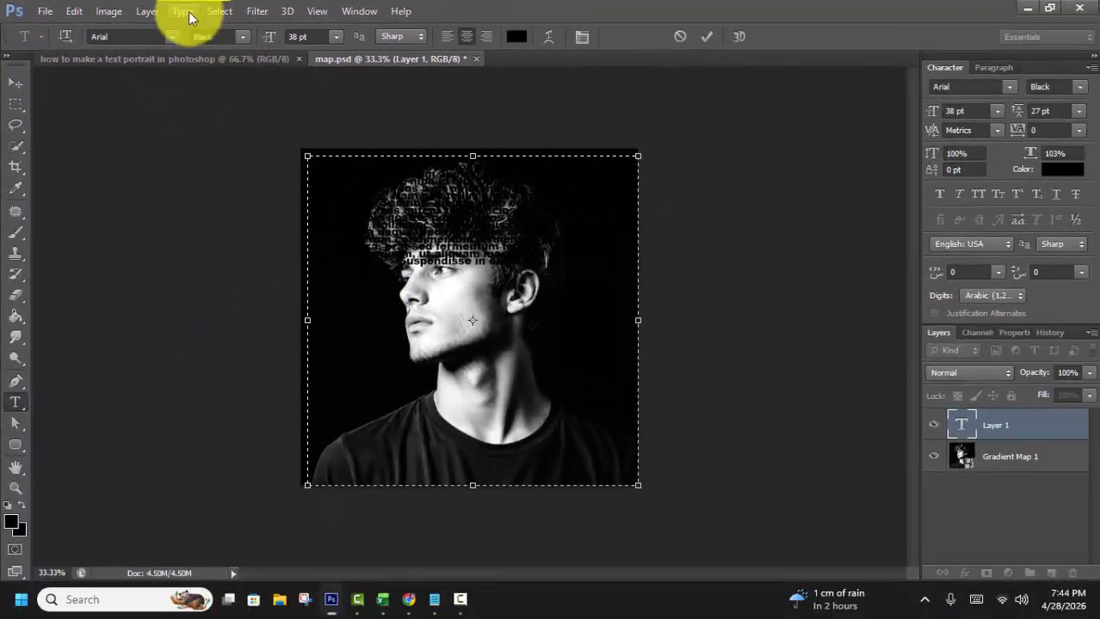
- Paste more Lorem Ipsum until the text box over the portrait is filled, and commit the text
click(184, 11)
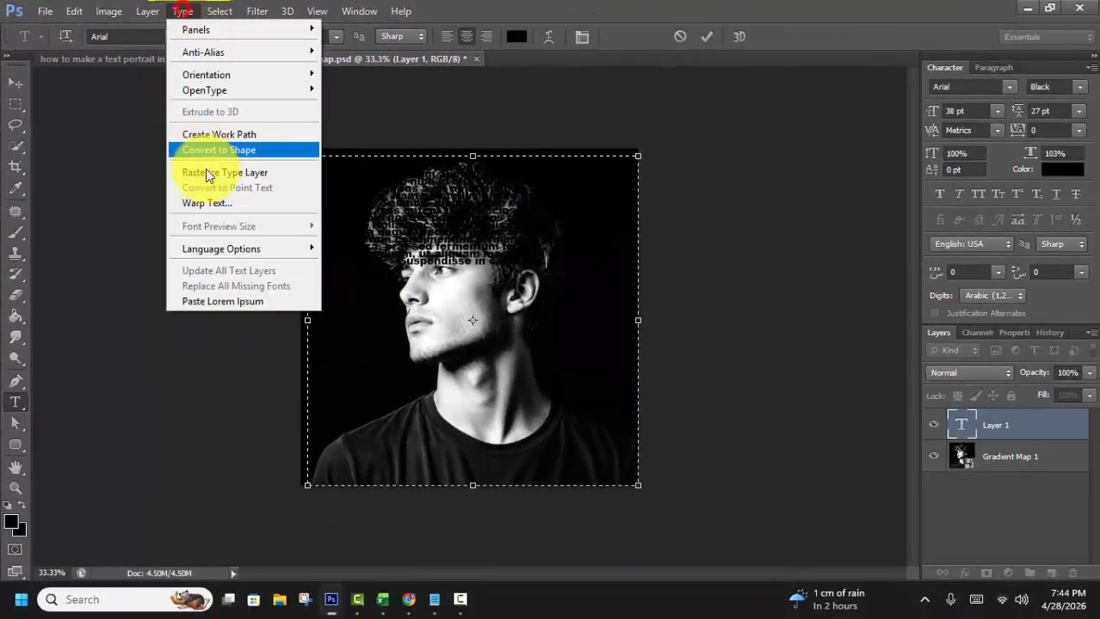
click(220, 304)
click(183, 12)
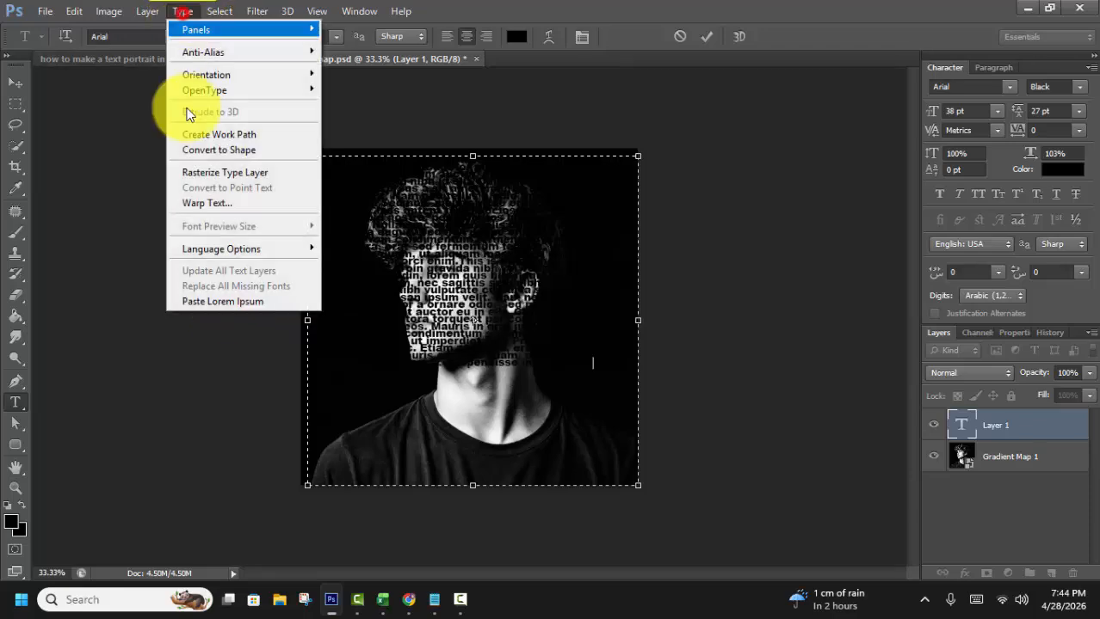
click(216, 299)
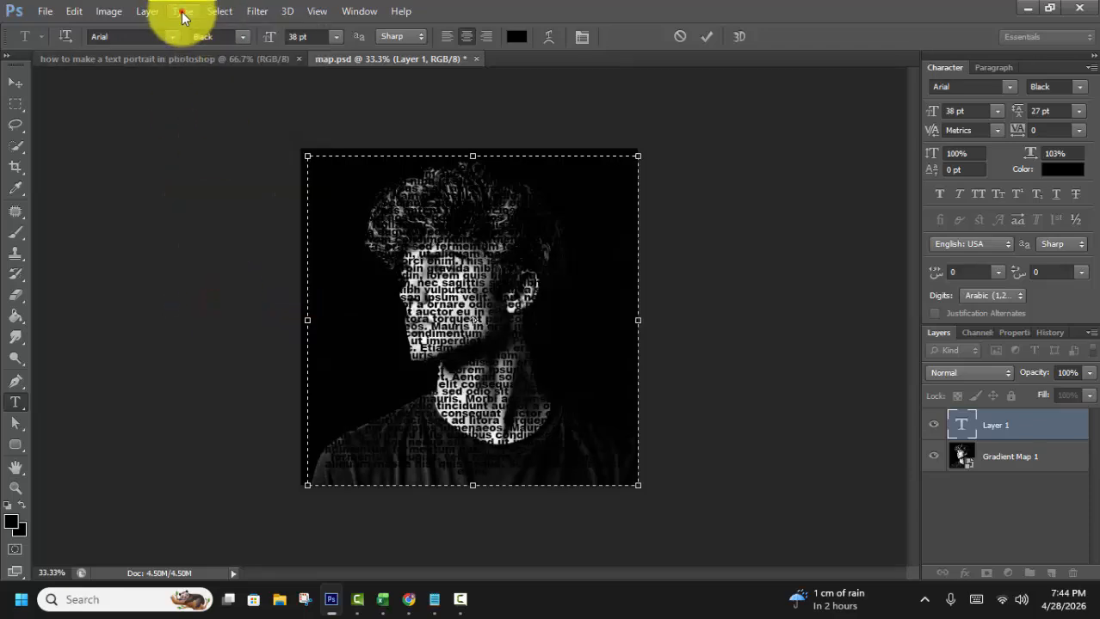
click(183, 12)
click(215, 301)
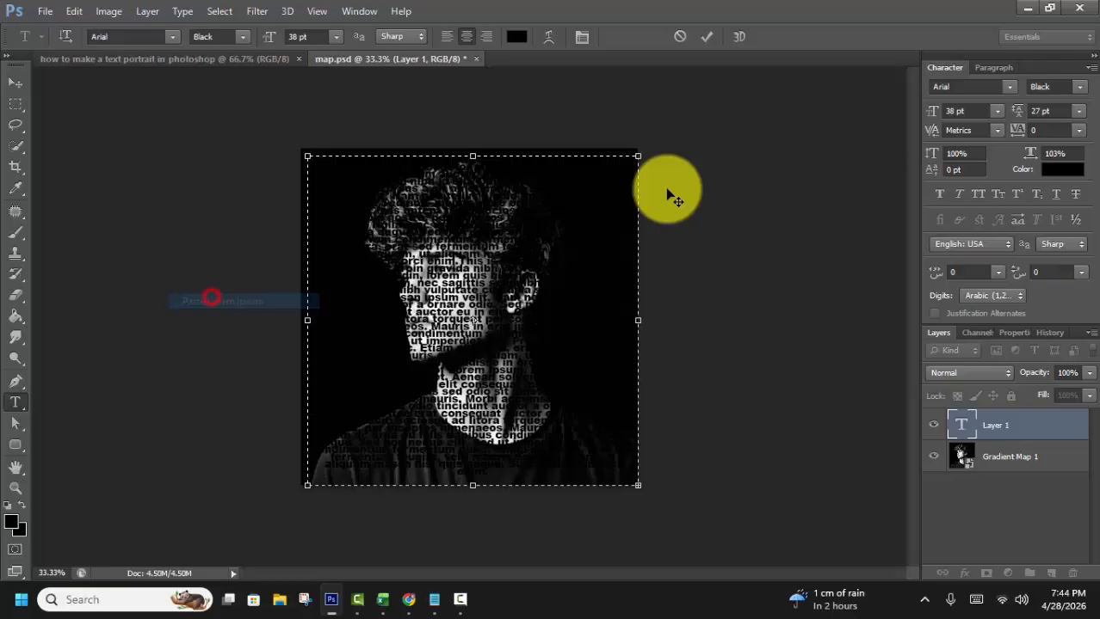
click(706, 37)
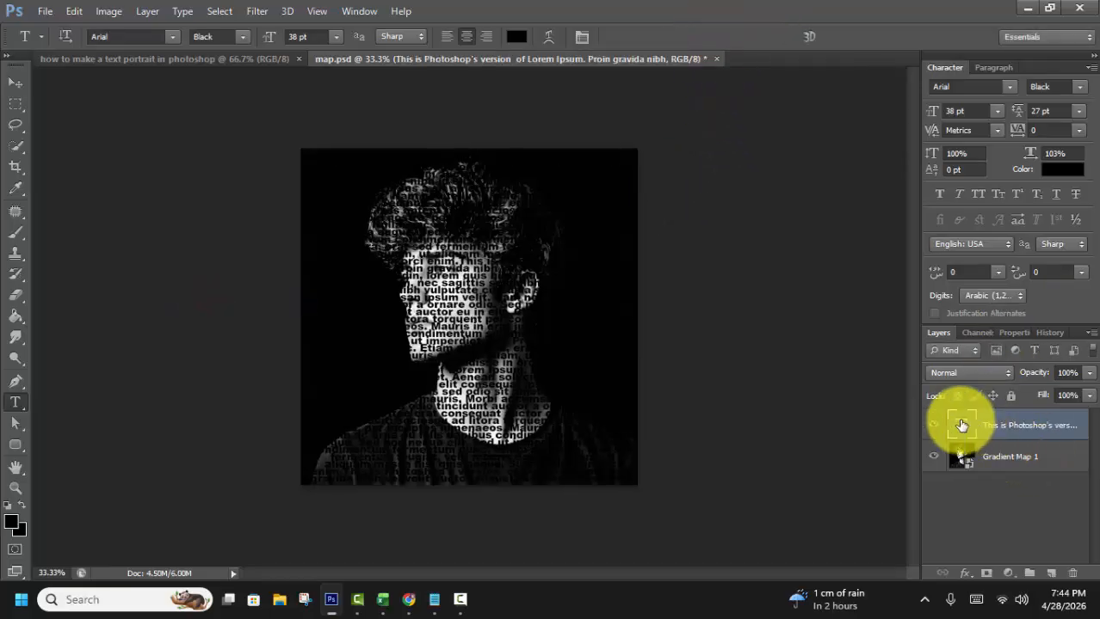
- Select all the text in the Lorem Ipsum layer for editing, with the character settings shown
double_click(960, 419)
click(355, 11)
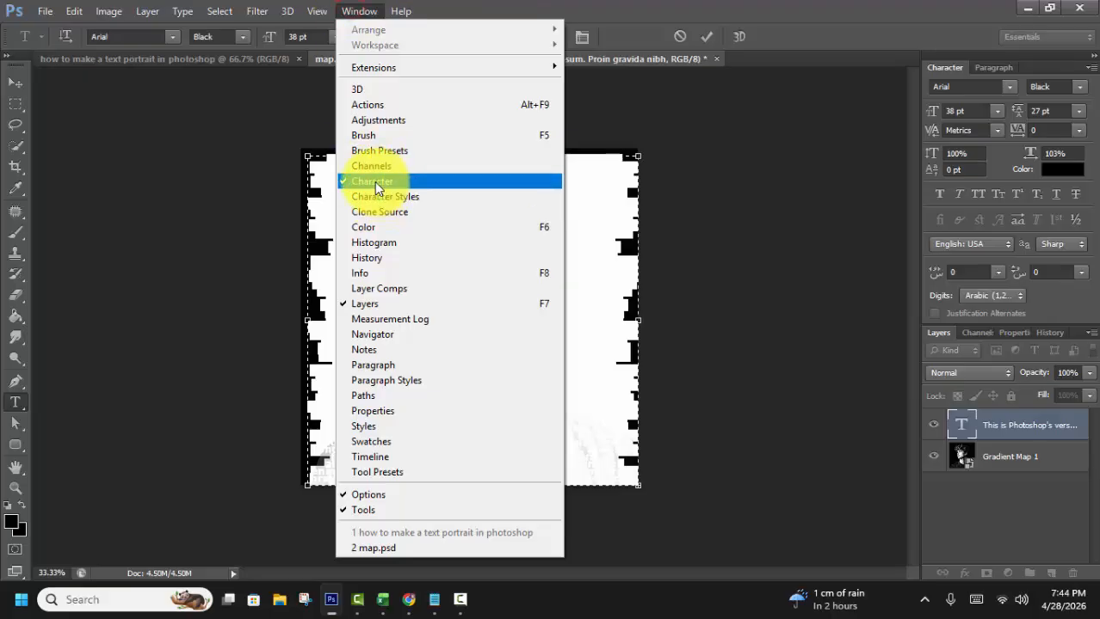
click(590, 37)
click(588, 37)
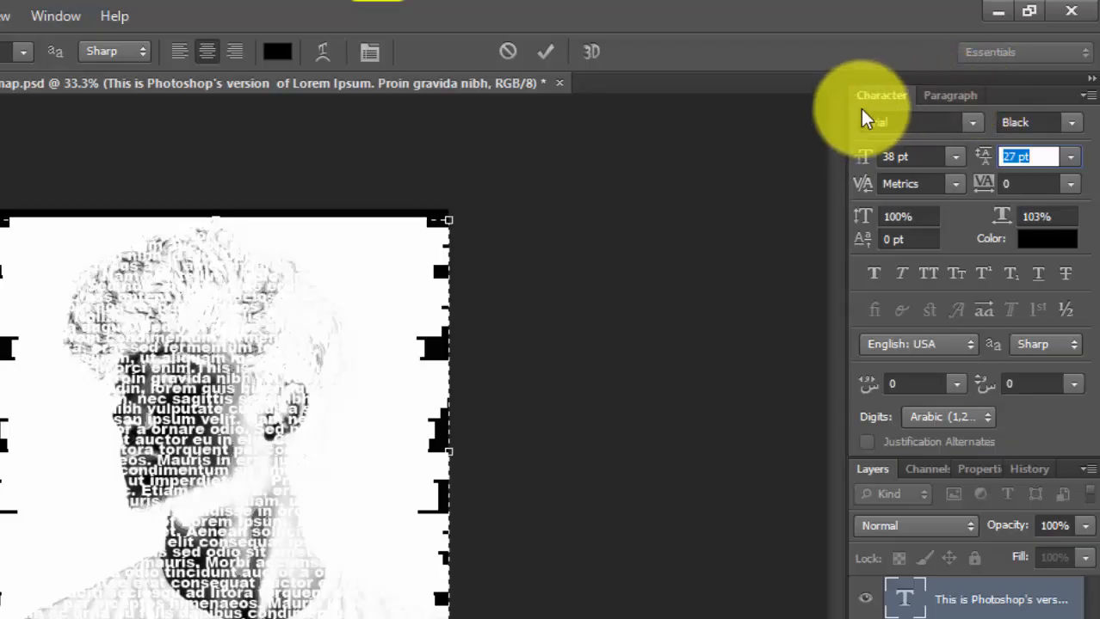
- Try tighter leading on the selected text, down to 24 pt, and return it to 27 pt
click(1016, 153)
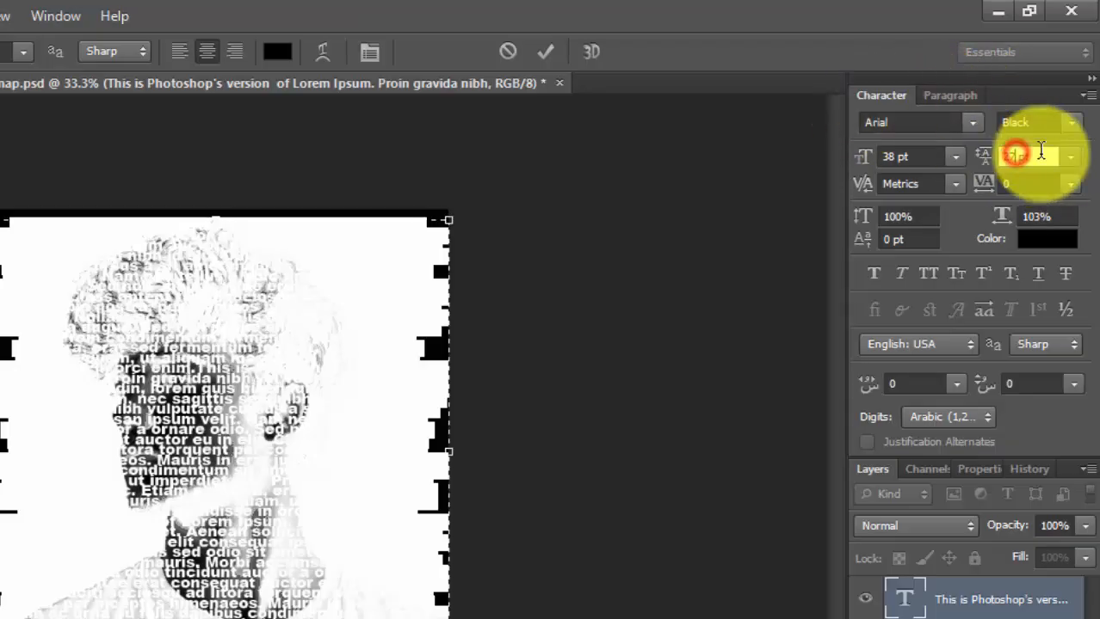
key(Down)
key(Down)
key(Down)
key(Down)
key(Down)
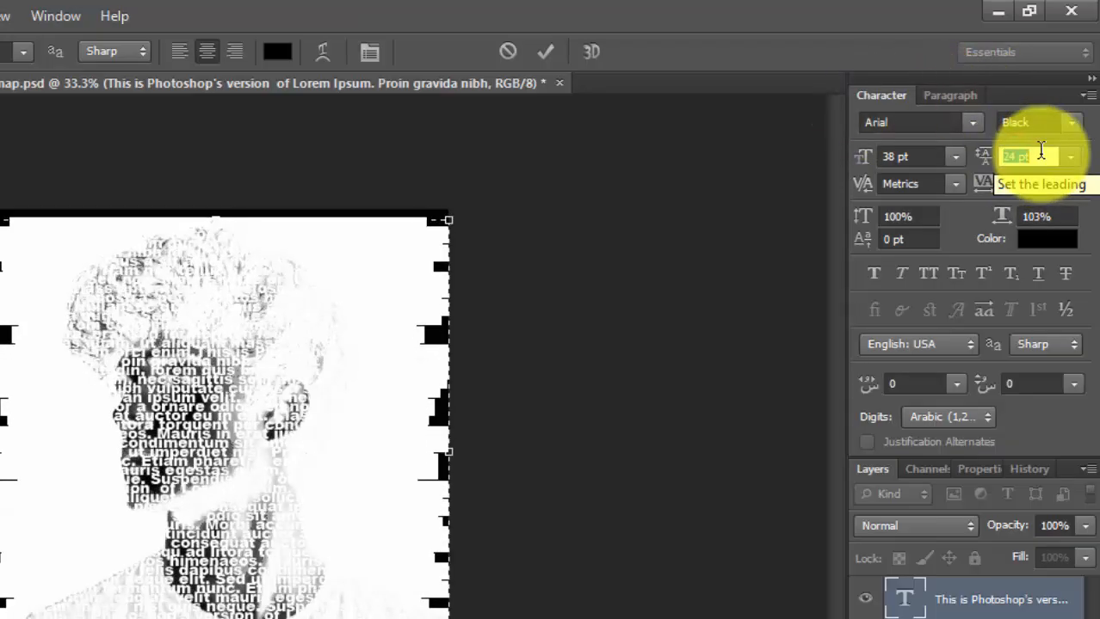
key(Down)
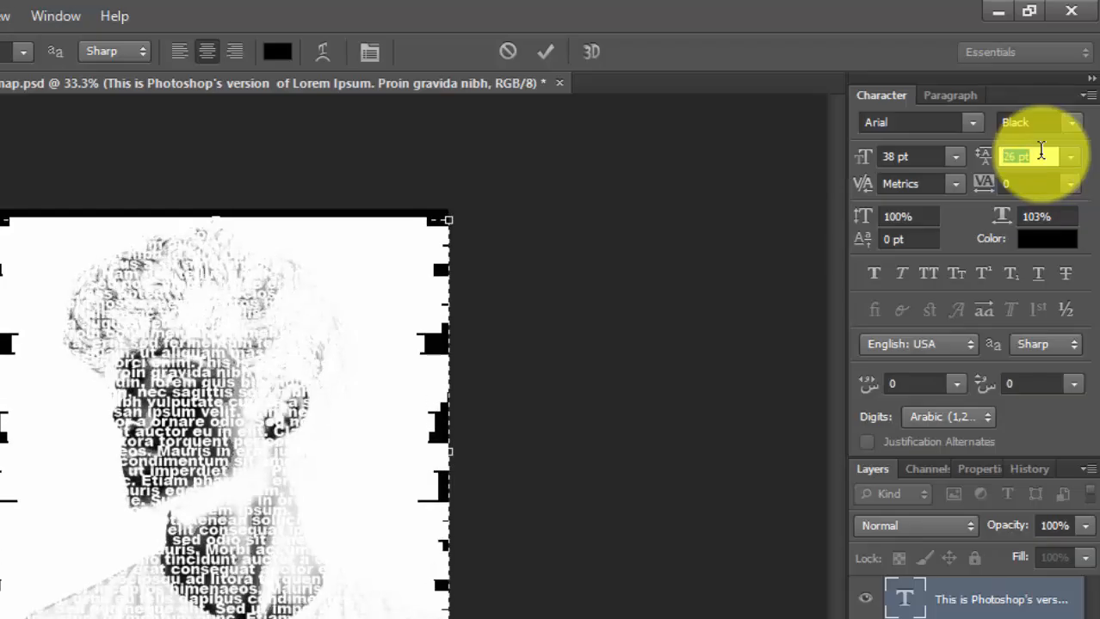
key(Up)
key(Up)
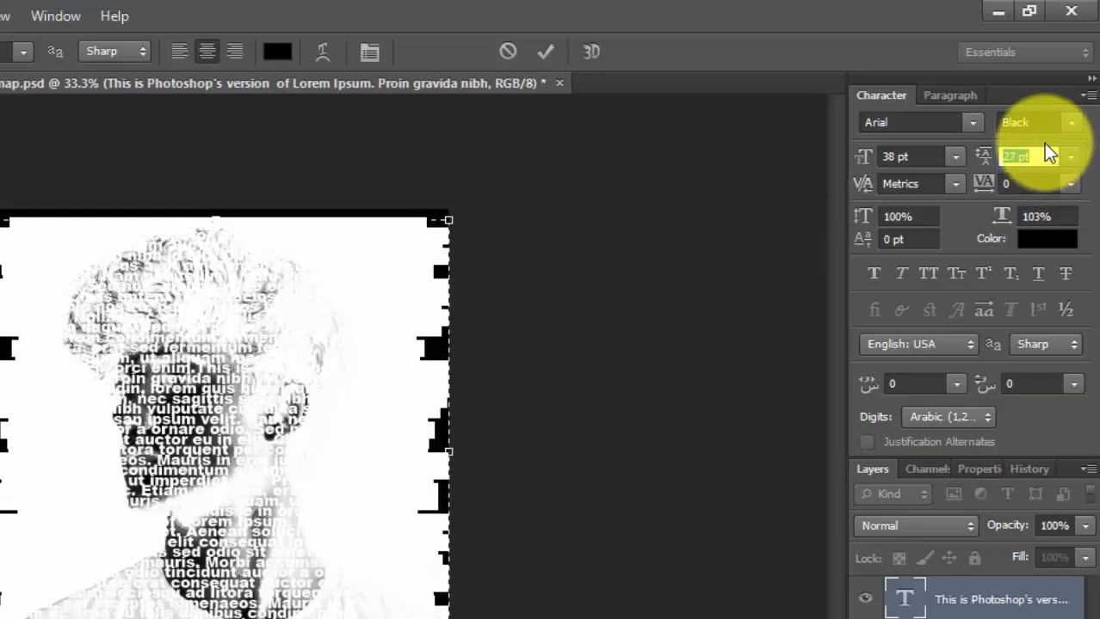
- Set the text to 36 pt size, 25 pt leading, 0 kerning, 0 tracking and 100% horizontal scale, and commit it
click(1070, 184)
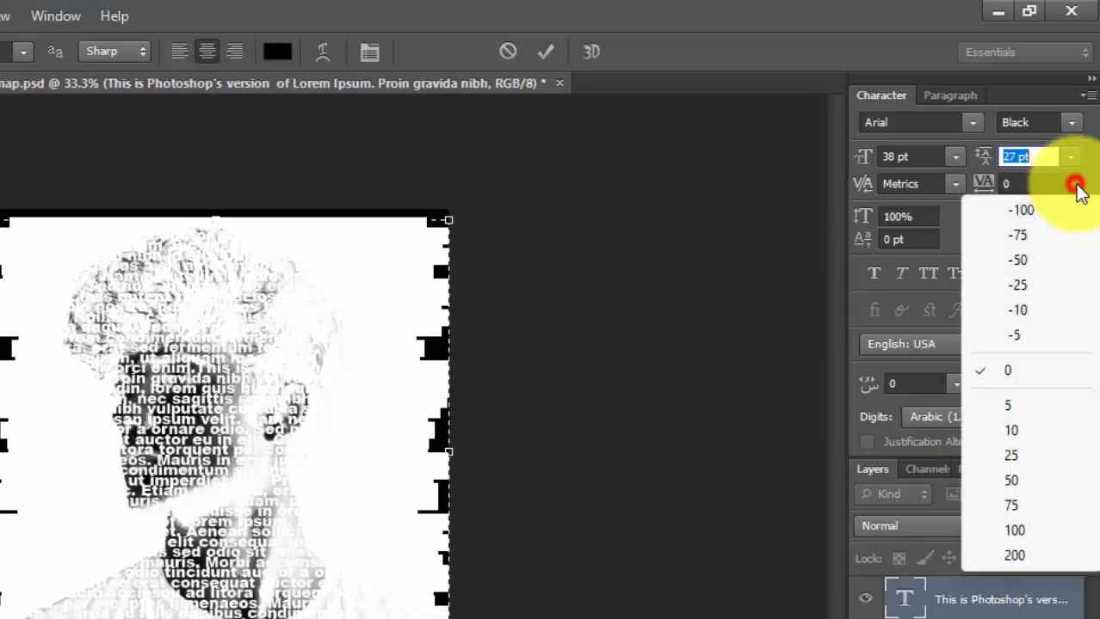
click(1015, 371)
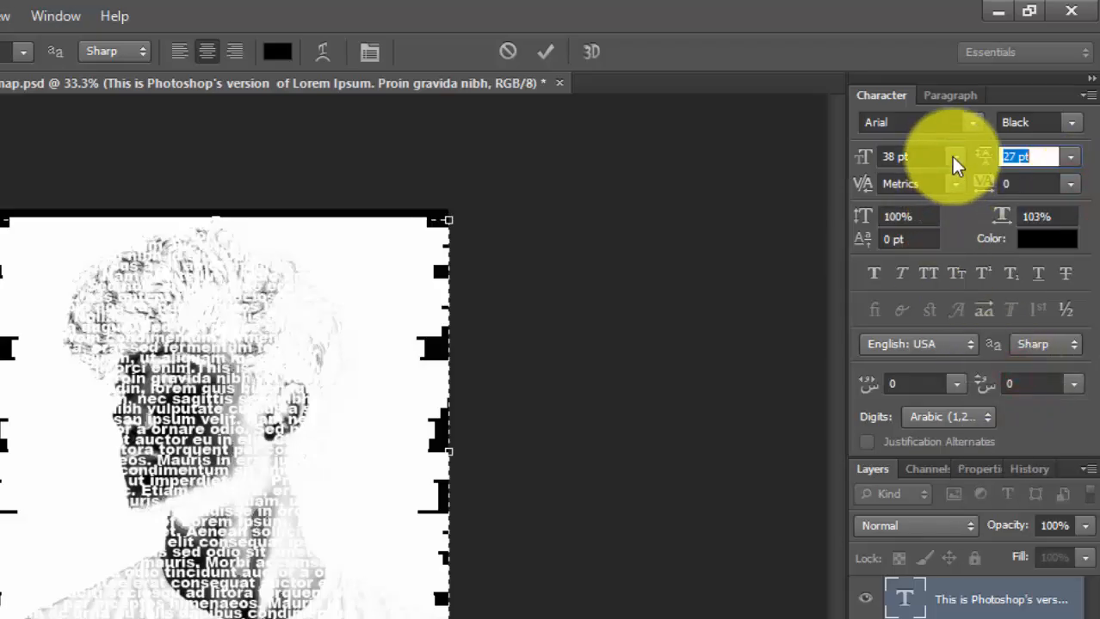
key(Down)
key(Down)
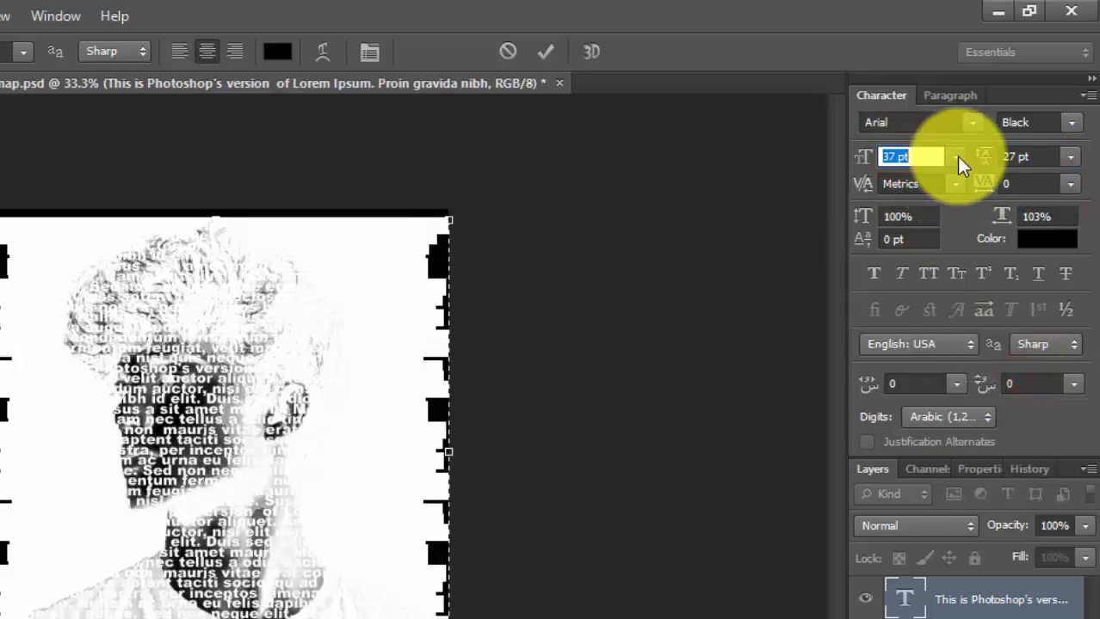
key(Up)
key(Up)
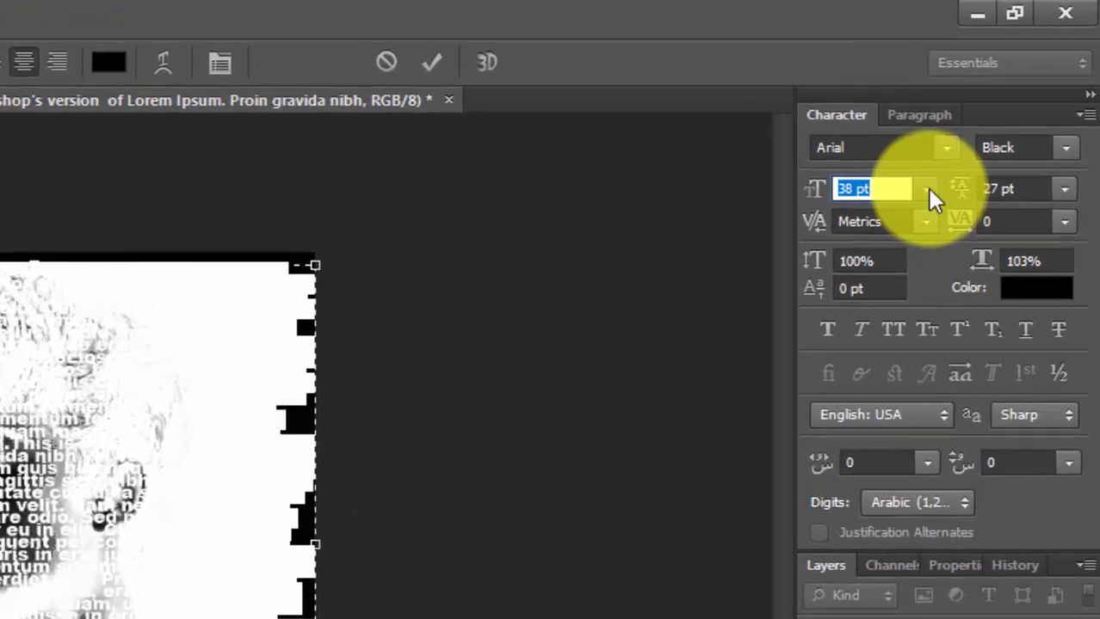
key(Down)
key(Down)
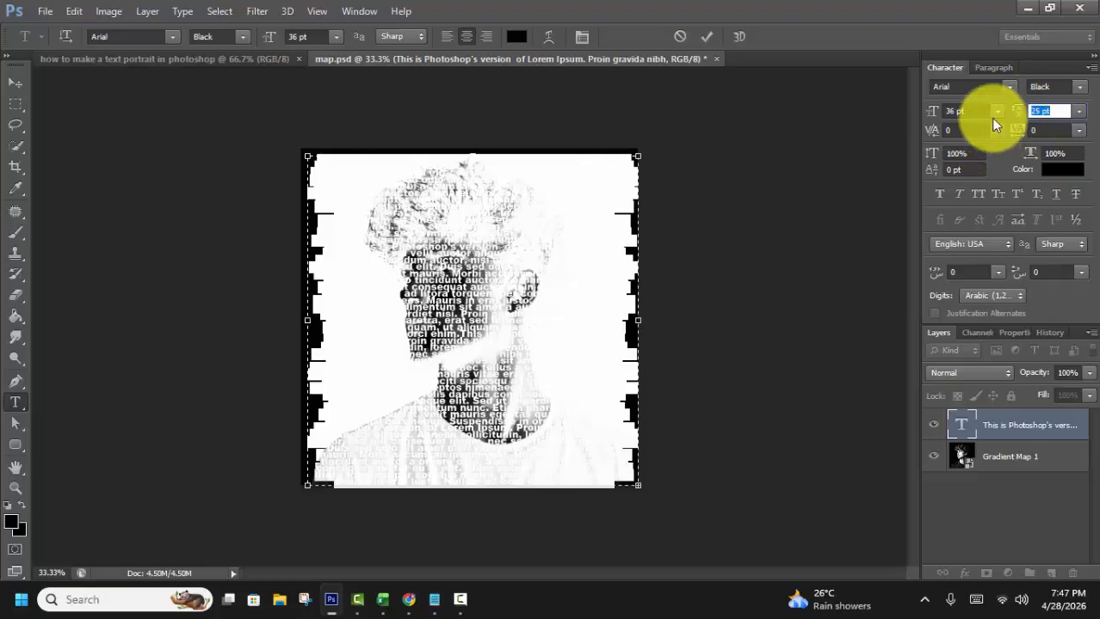
click(705, 36)
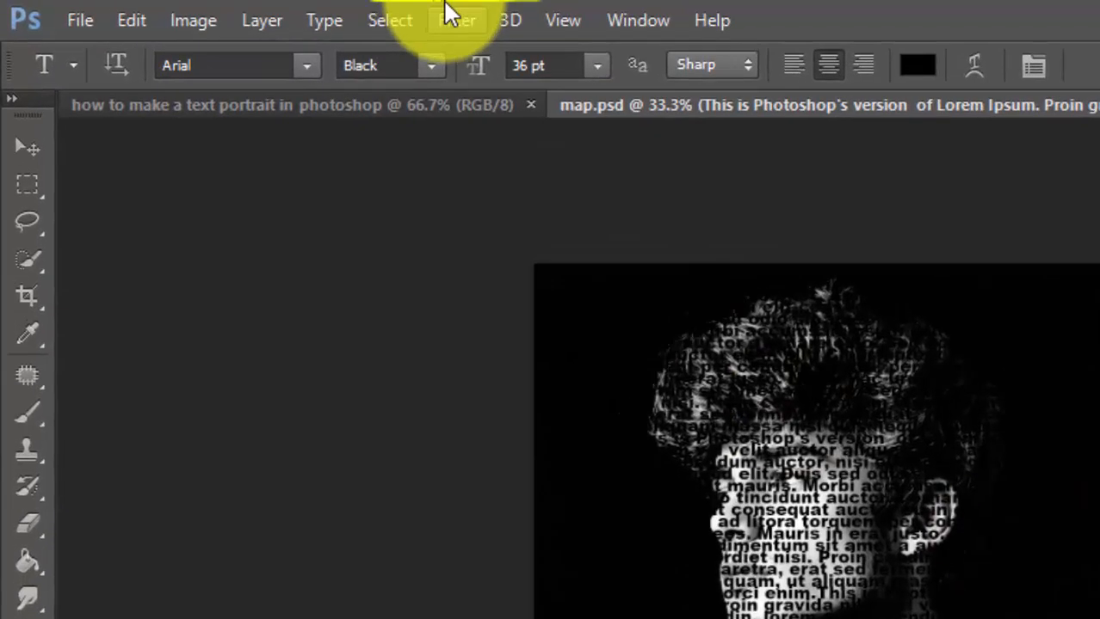
- Rasterize the text layer and displace it with map.psd at horizontal and vertical scale 10, using Stretch To Fit and Repeat Edge Pixels
click(256, 11)
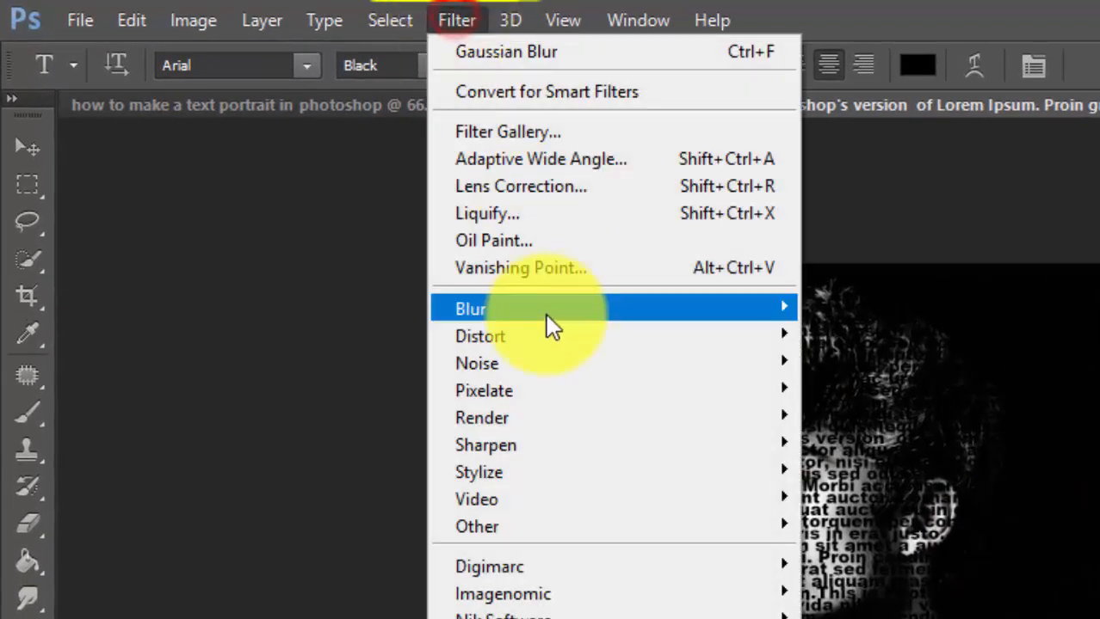
mouse_move(545, 336)
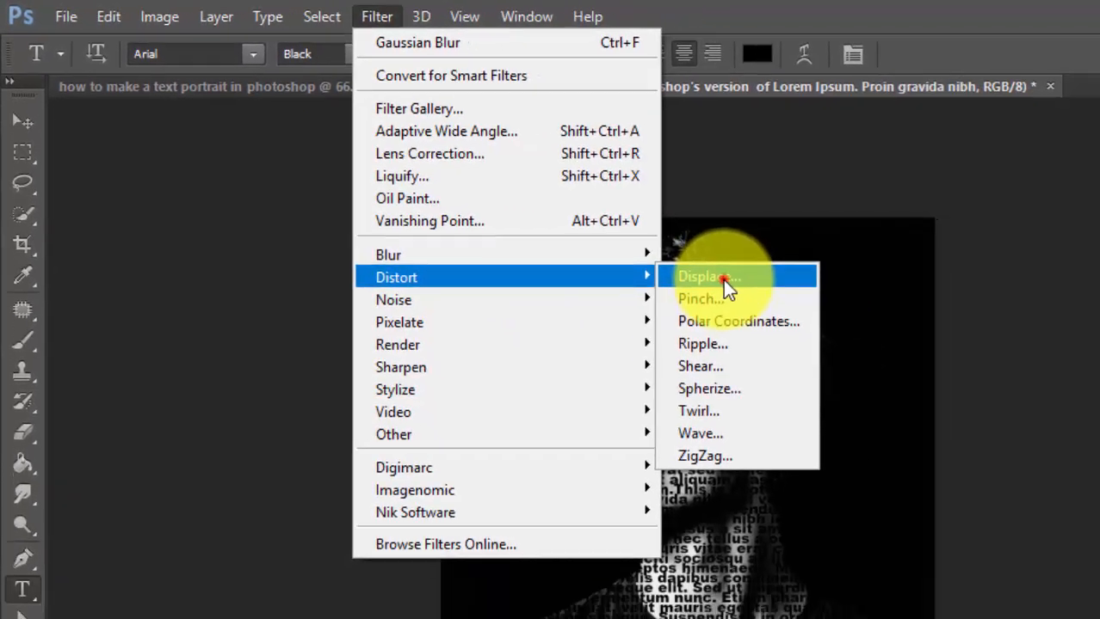
click(723, 277)
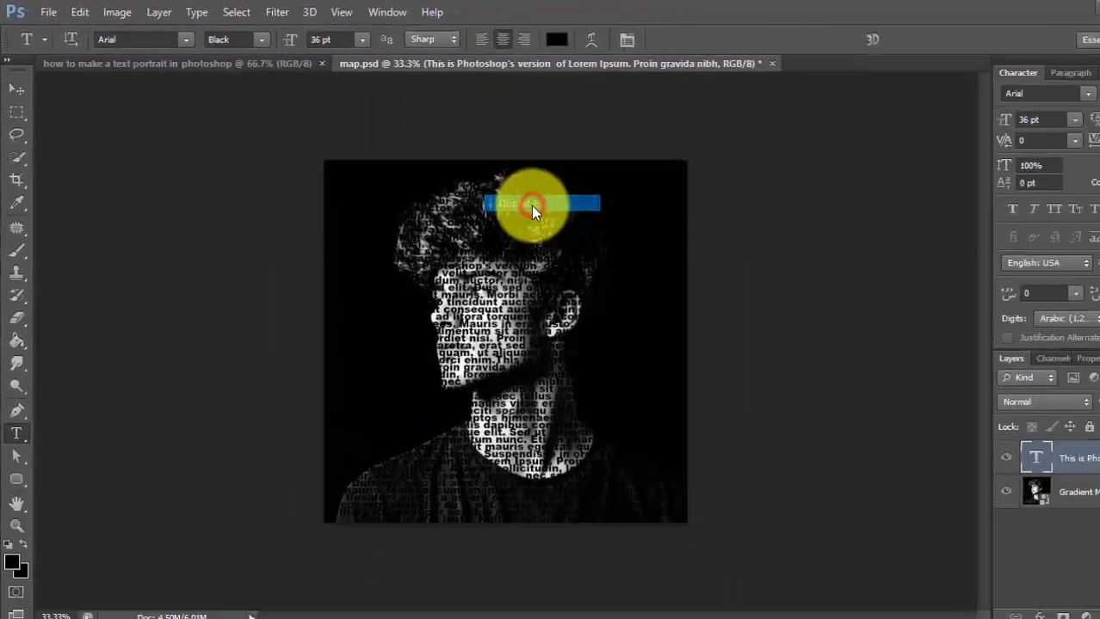
click(501, 243)
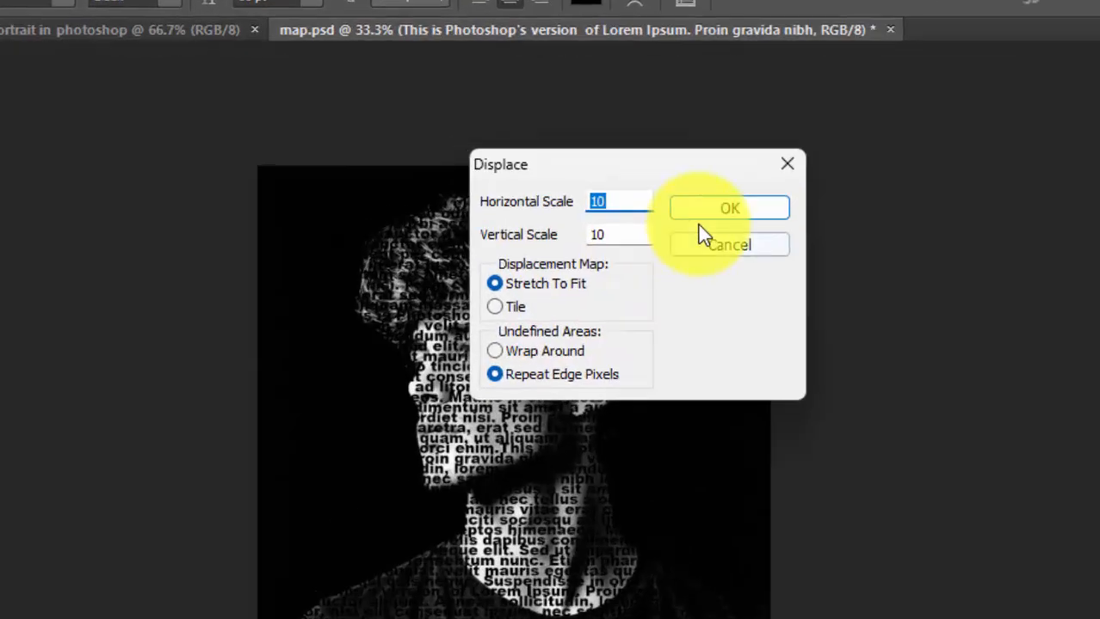
click(641, 252)
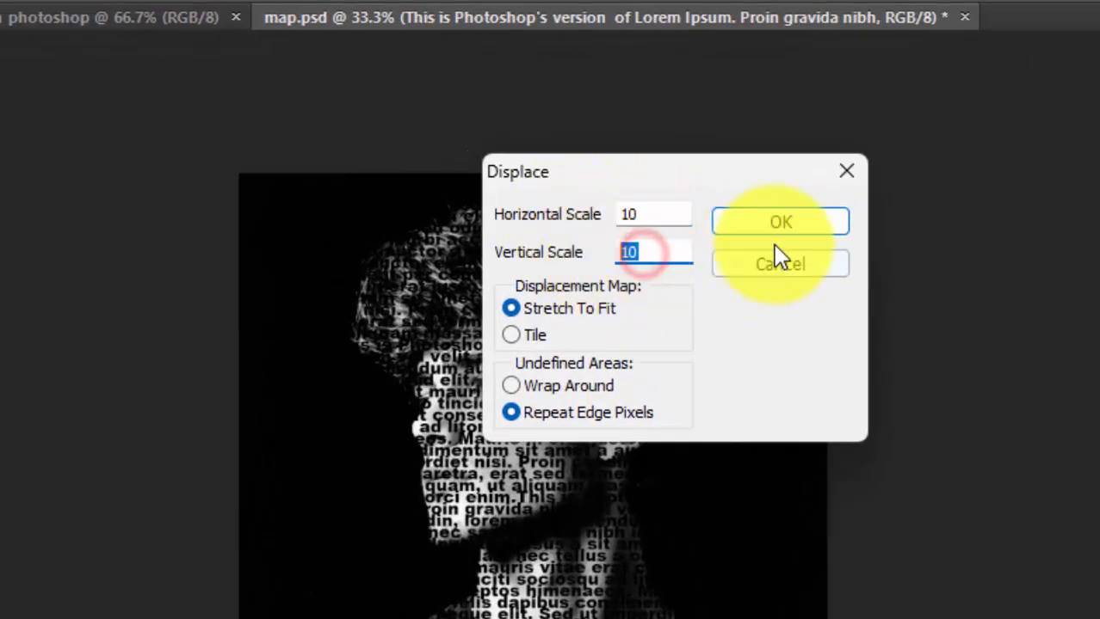
click(788, 217)
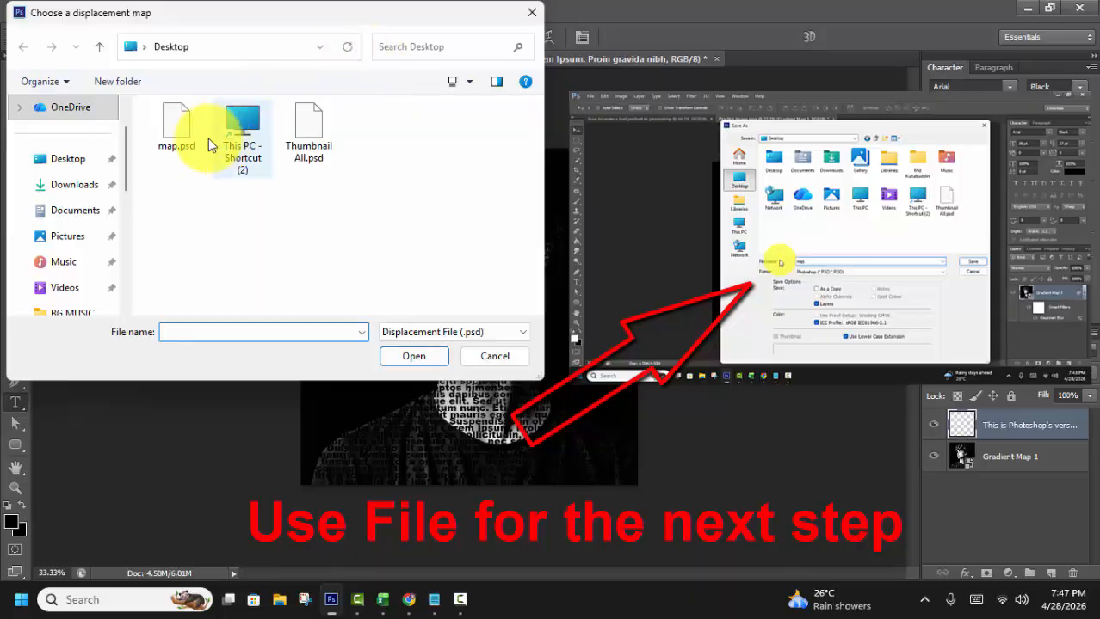
click(177, 121)
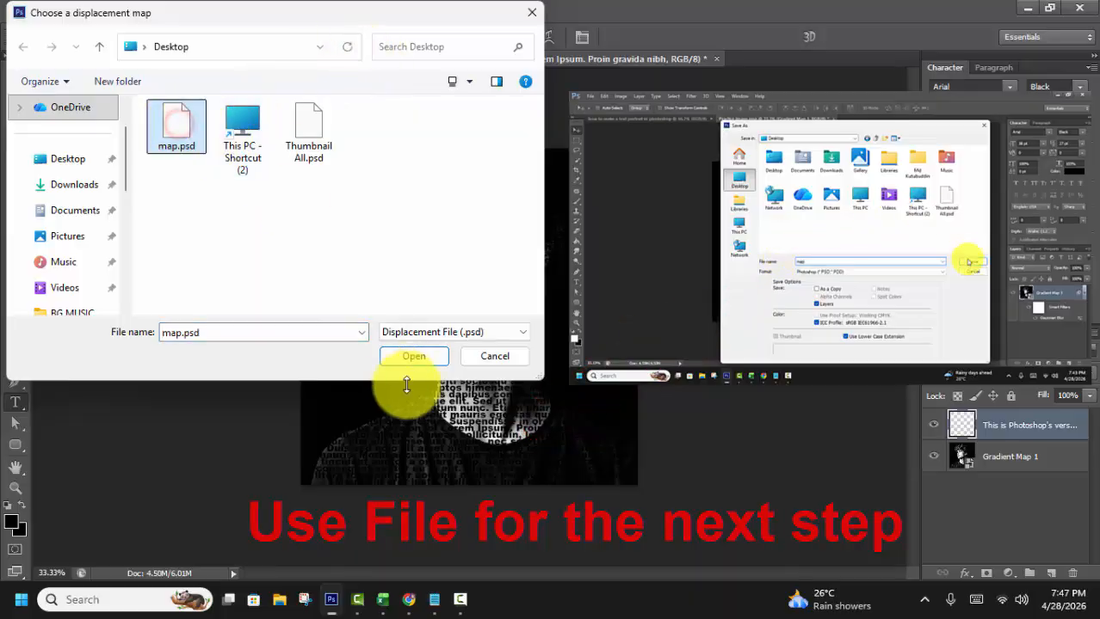
click(414, 357)
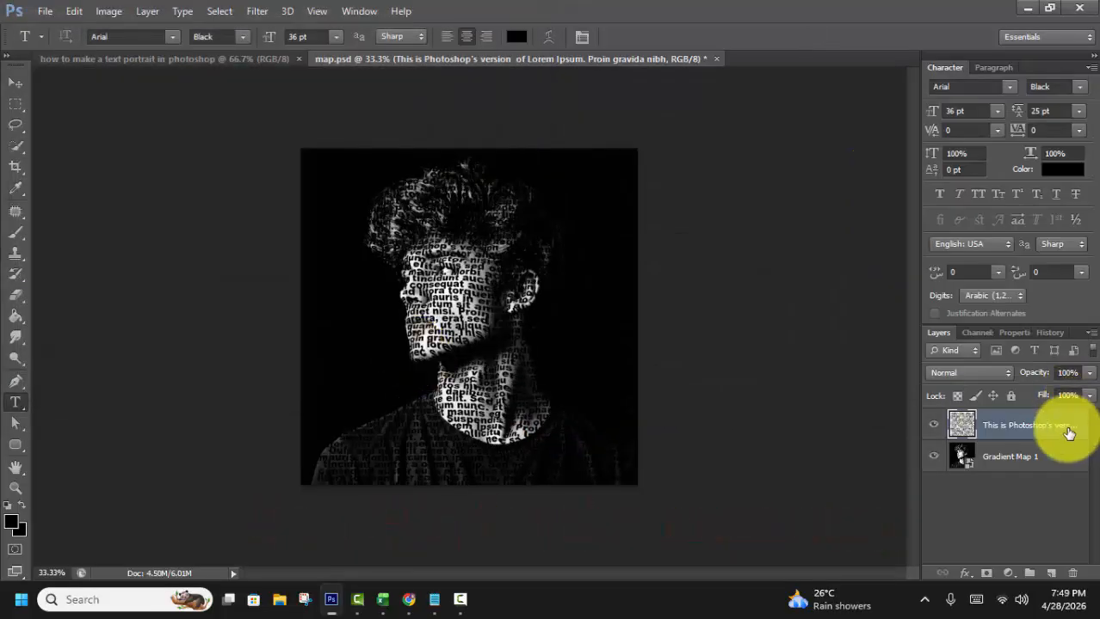
- Move the Gradient Map 1 portrait layer above the text layer and clip it to the text with a clipping mask
click(1030, 463)
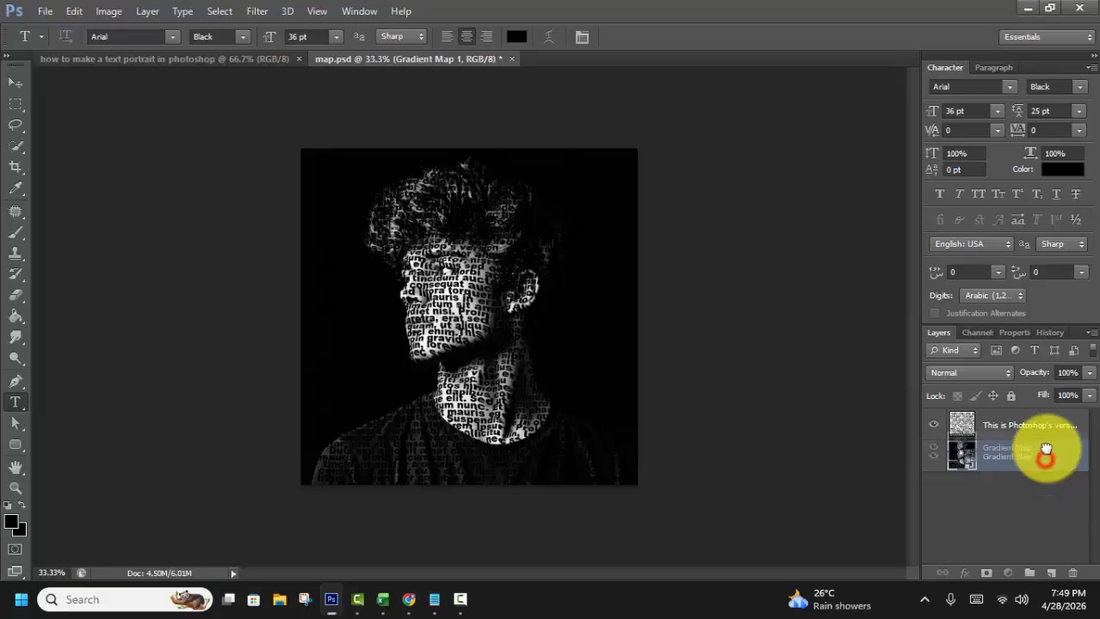
drag(1046, 449, 1045, 416)
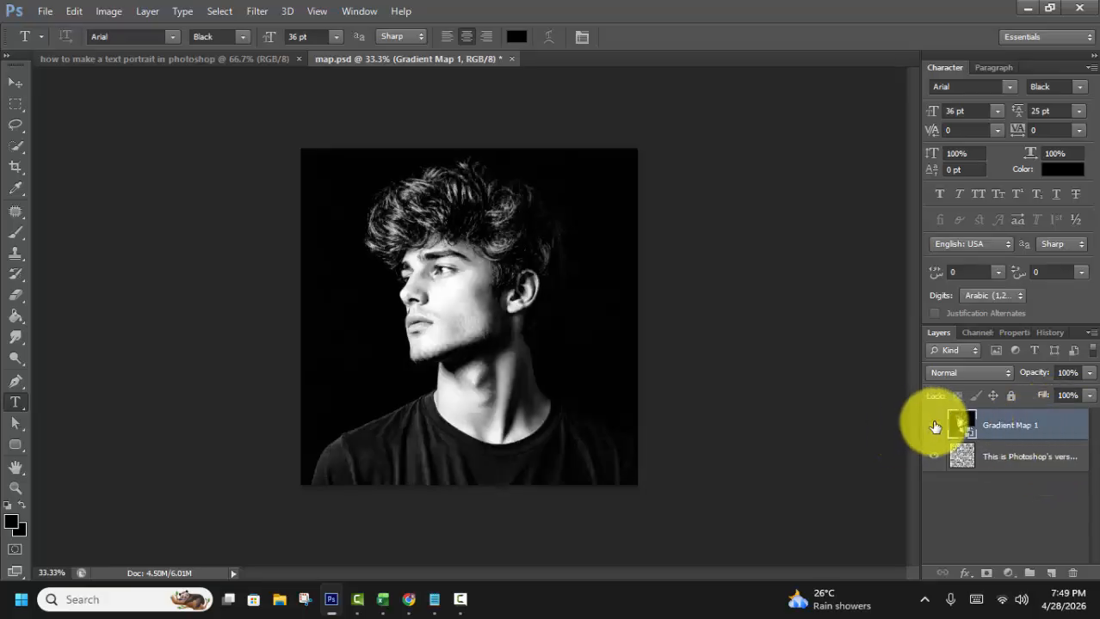
click(933, 425)
click(933, 425)
click(1032, 457)
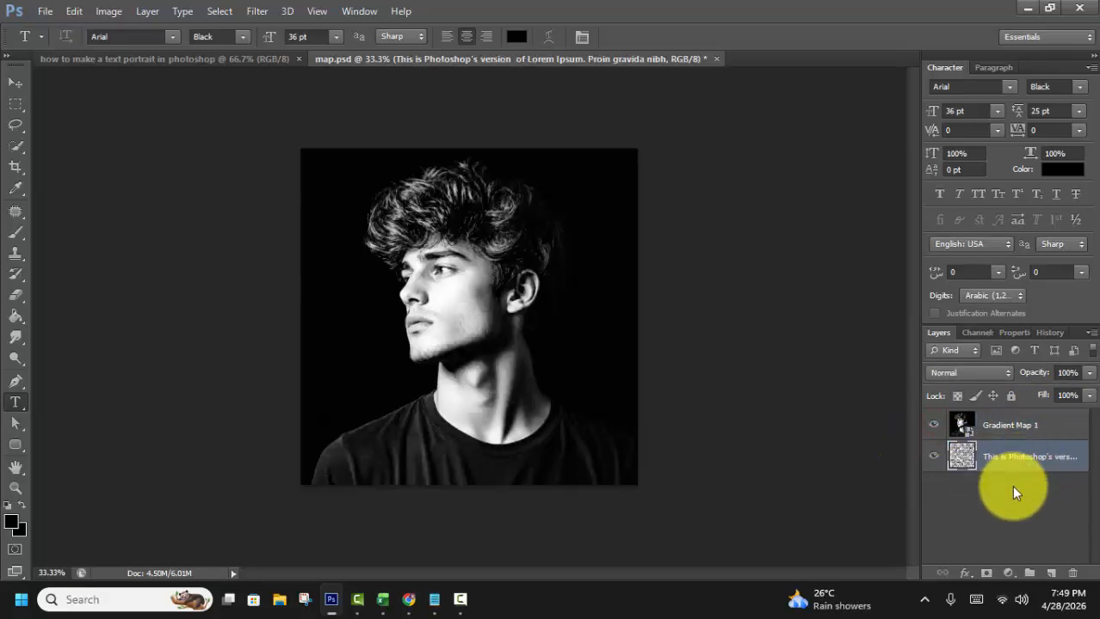
right_click(1022, 428)
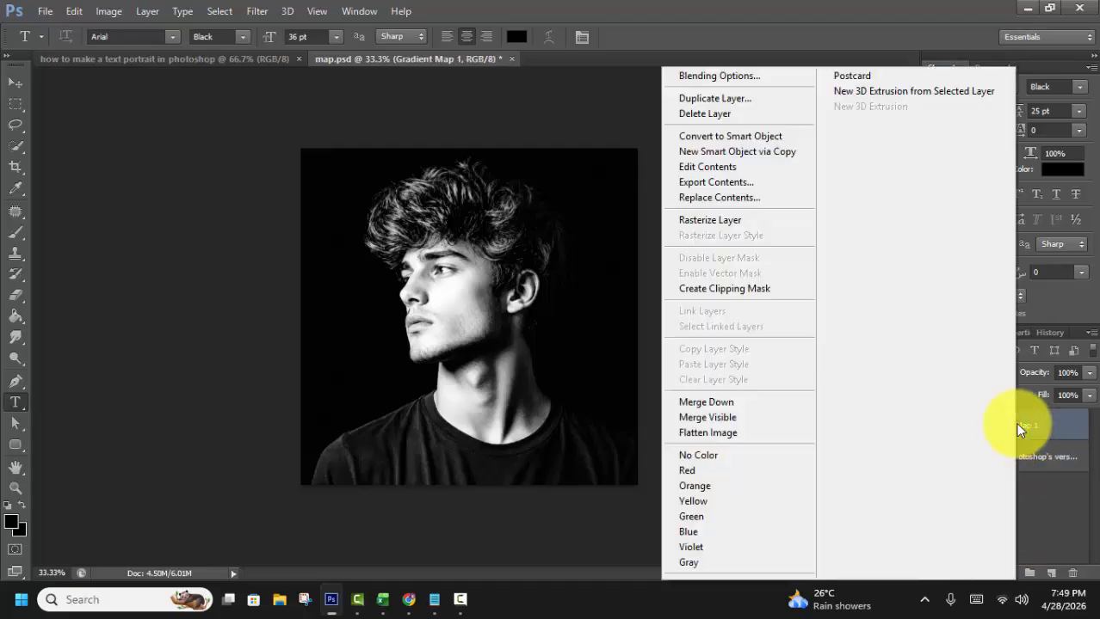
click(711, 293)
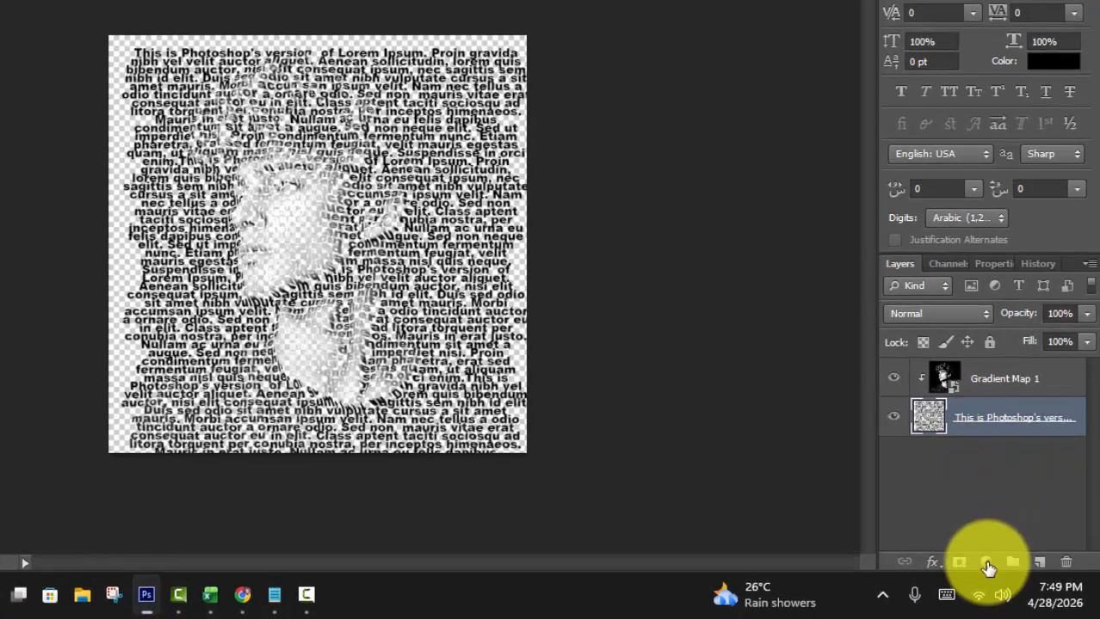
click(1001, 570)
click(951, 148)
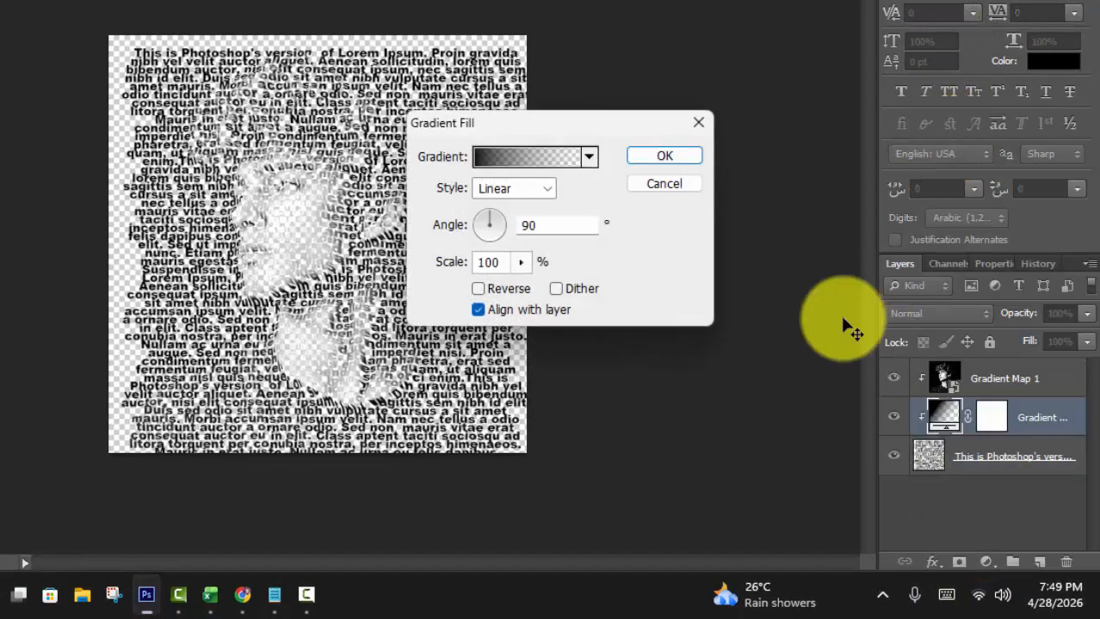
click(675, 185)
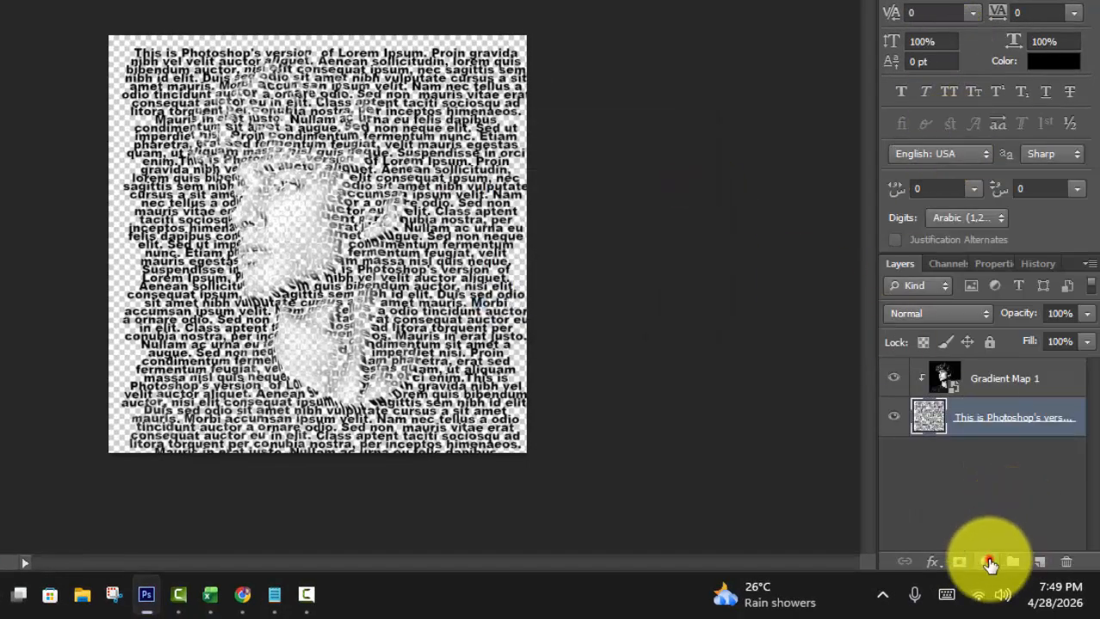
- Add a black (000000) Solid Color fill layer and move it below the text layer as the background
click(990, 564)
click(948, 121)
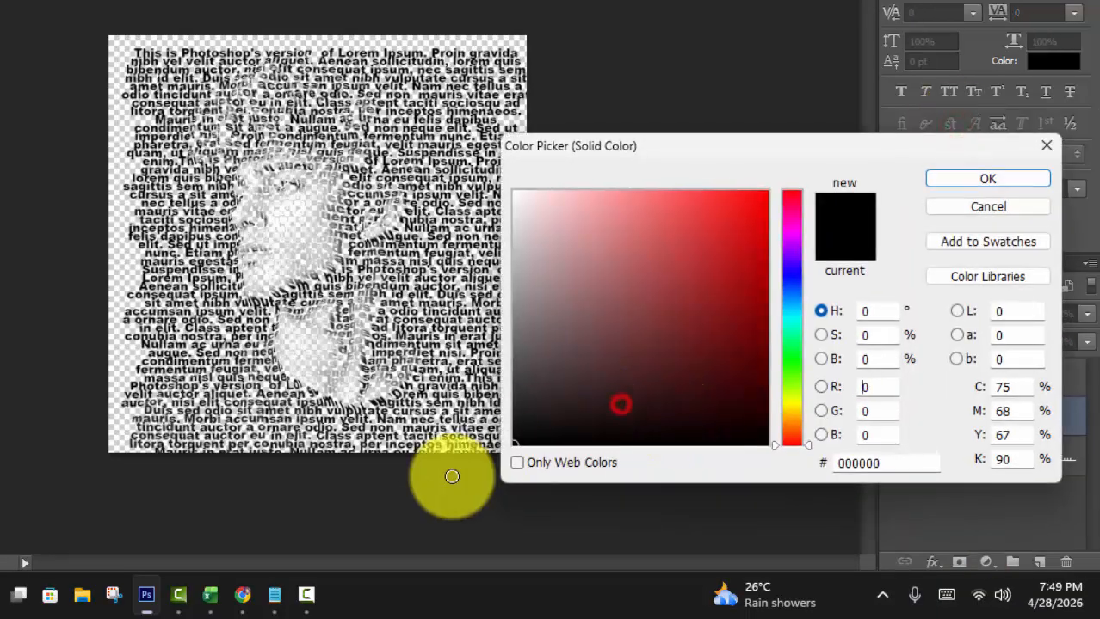
click(981, 178)
drag(1037, 403, 1045, 514)
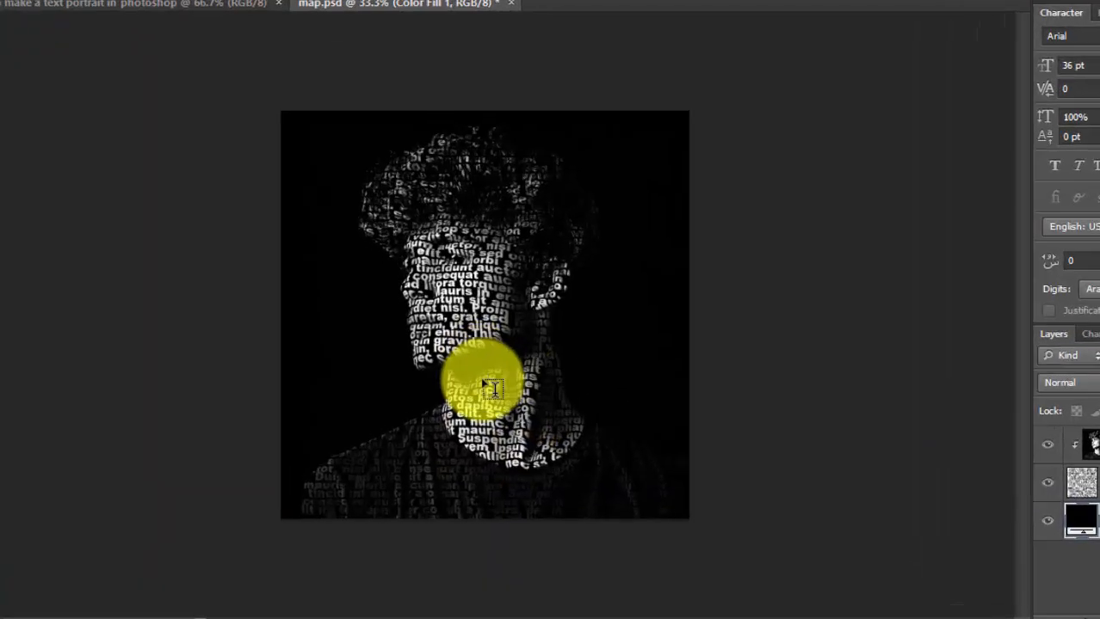